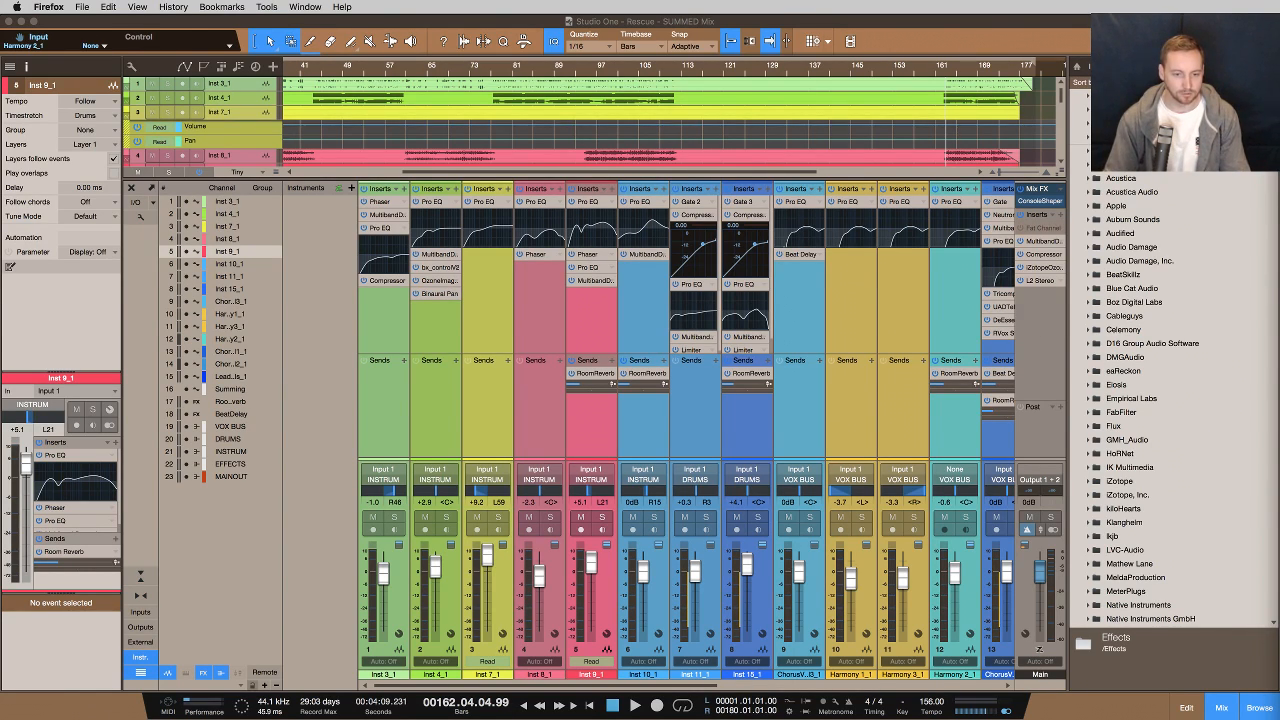
Switch to the Ozone 8 master plugin window and inspect its Dynamic EQ module
key("super+Tab")
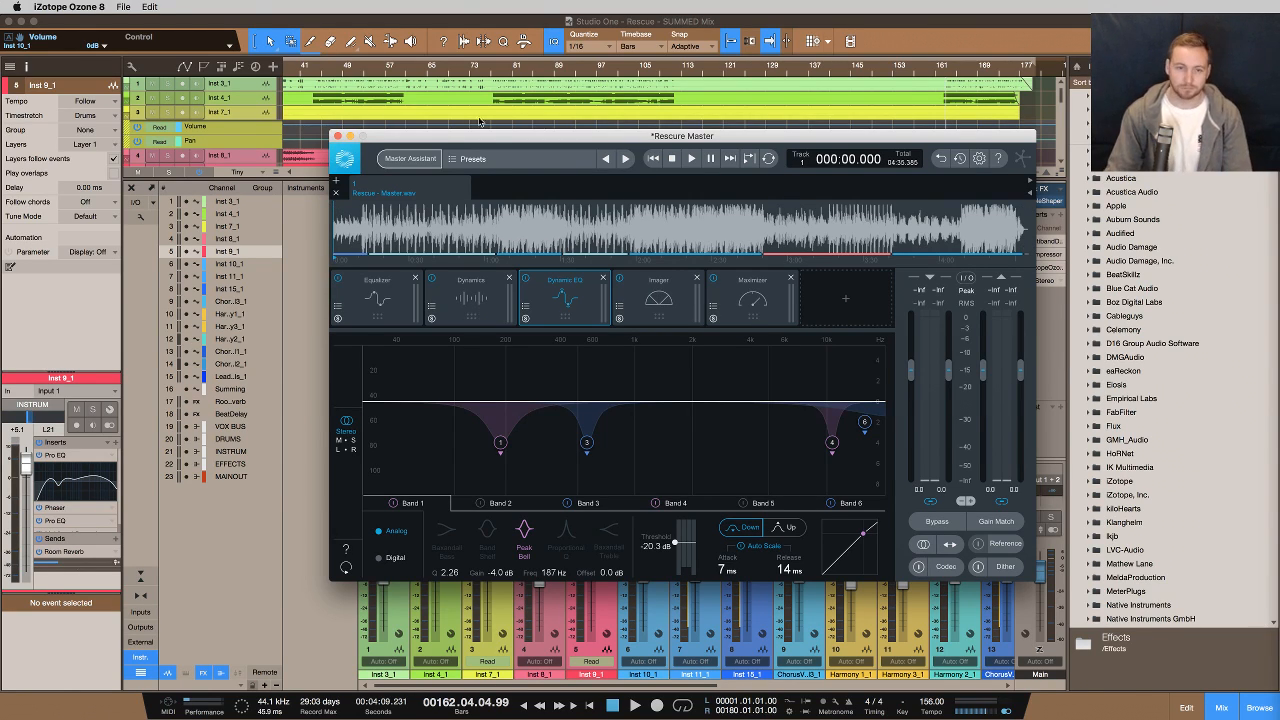
left_click(351, 137)
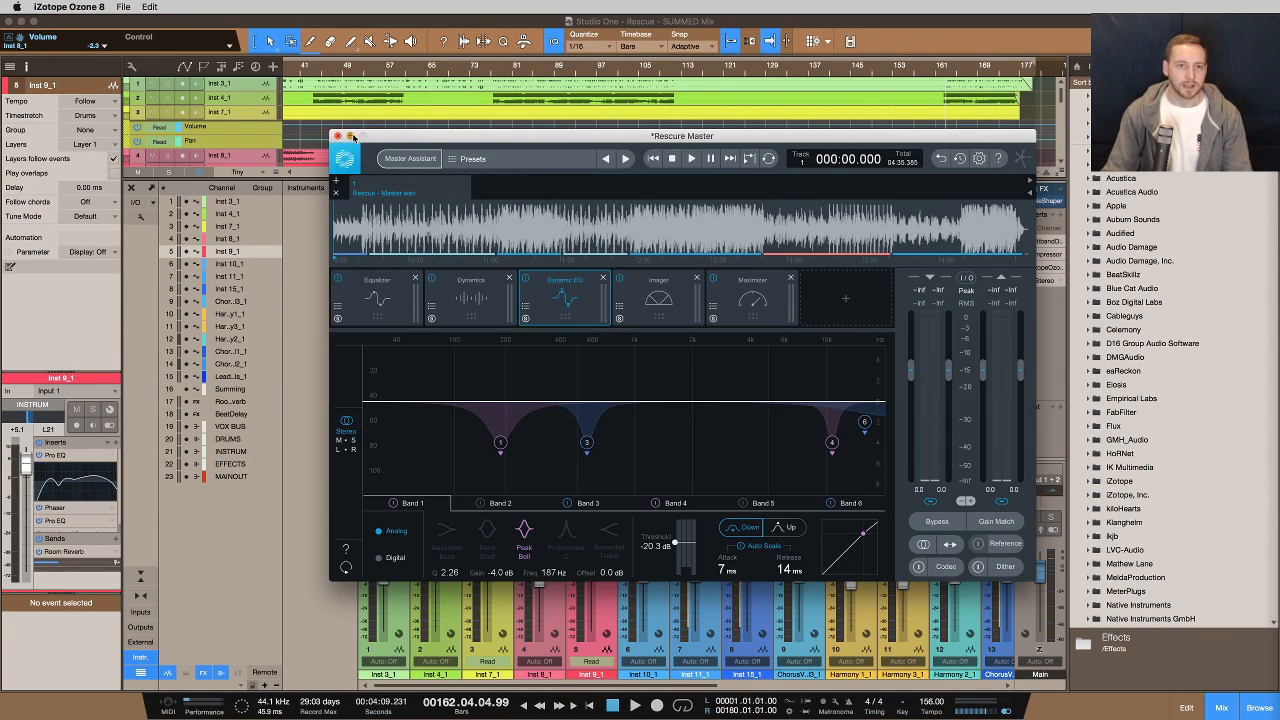
left_click(337, 135)
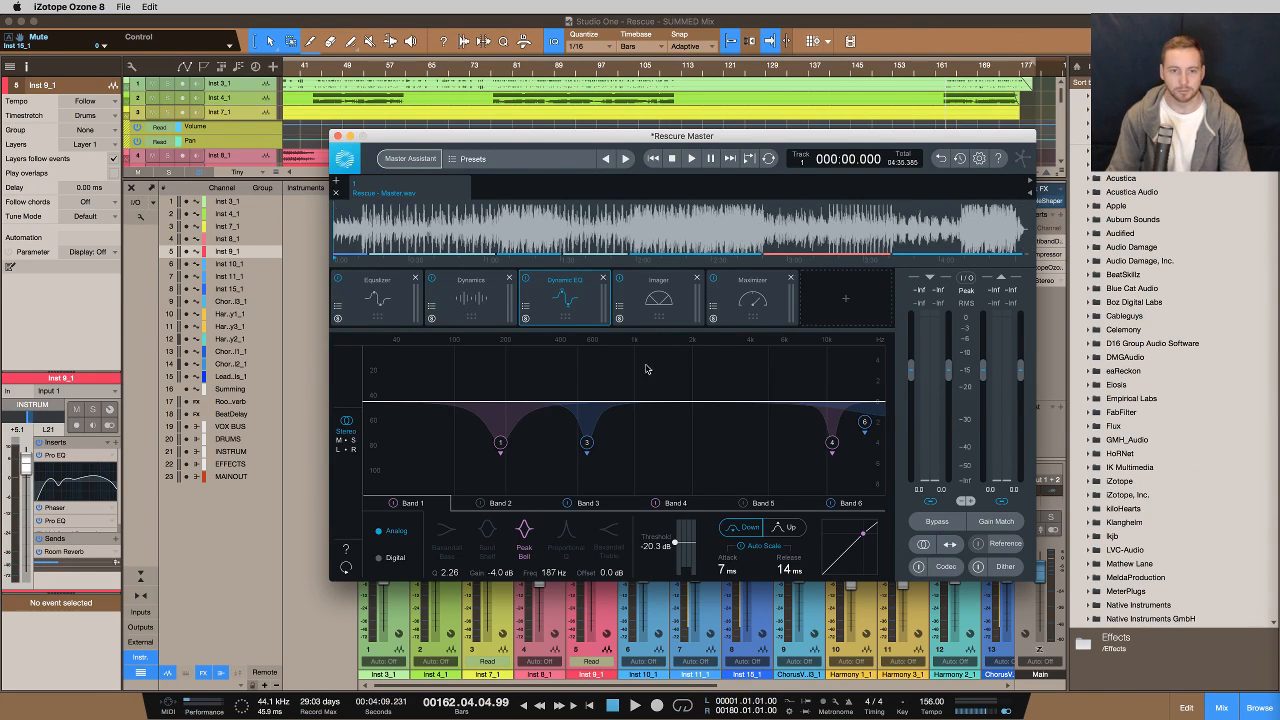
Move the Ozone window aside to view the Studio One arrangement, then bring it back into place
left_click_drag(498, 137, 1090, 239)
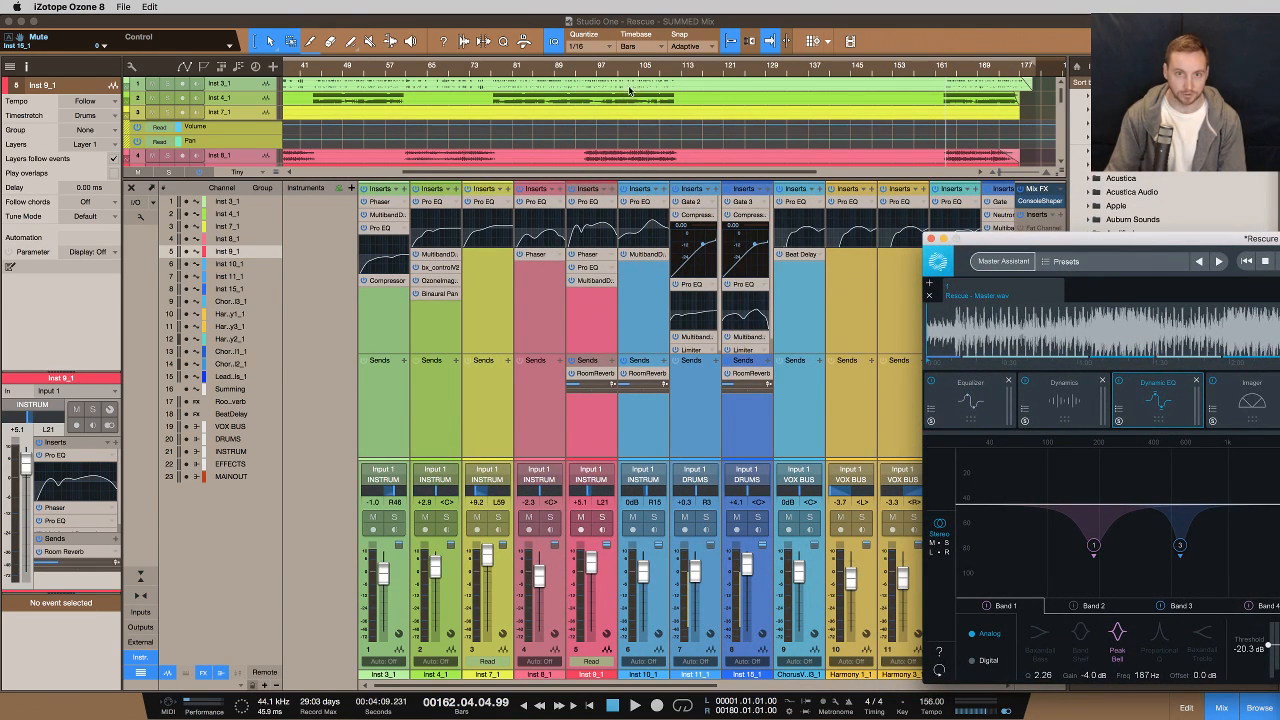
left_click(521, 20)
key("F3")
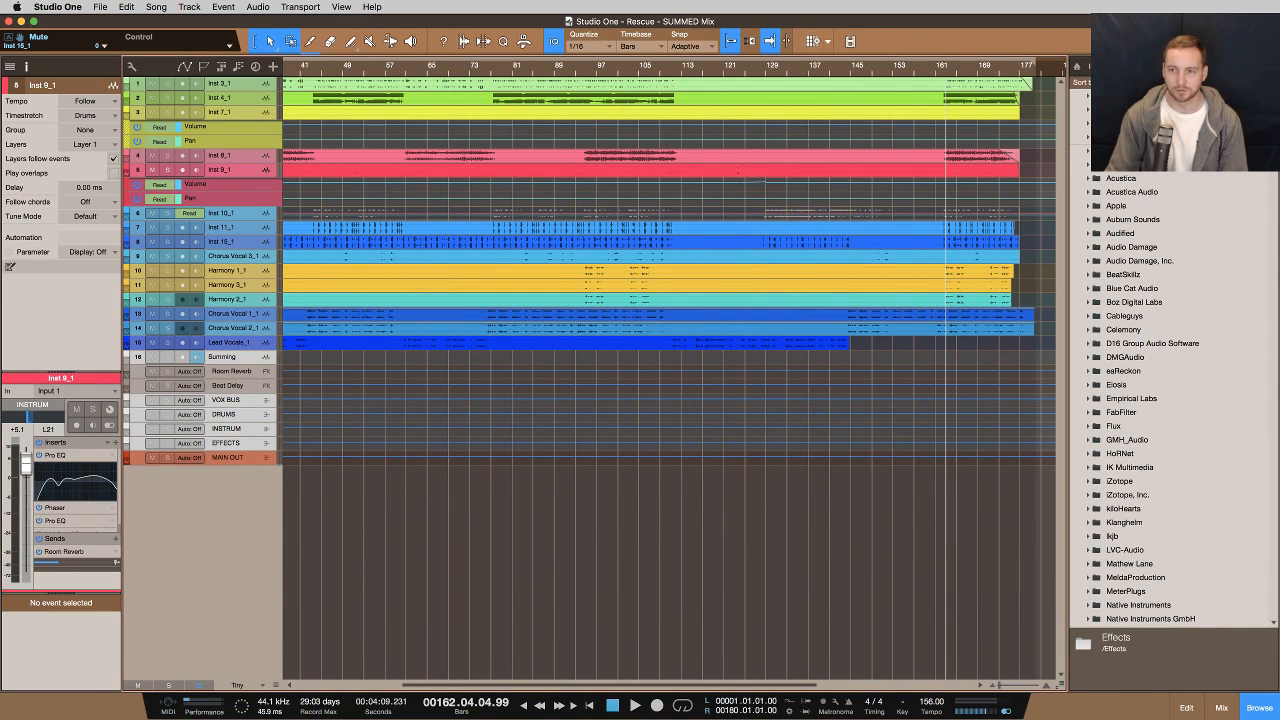
key("super+Tab")
left_click_drag(1070, 205, 814, 123)
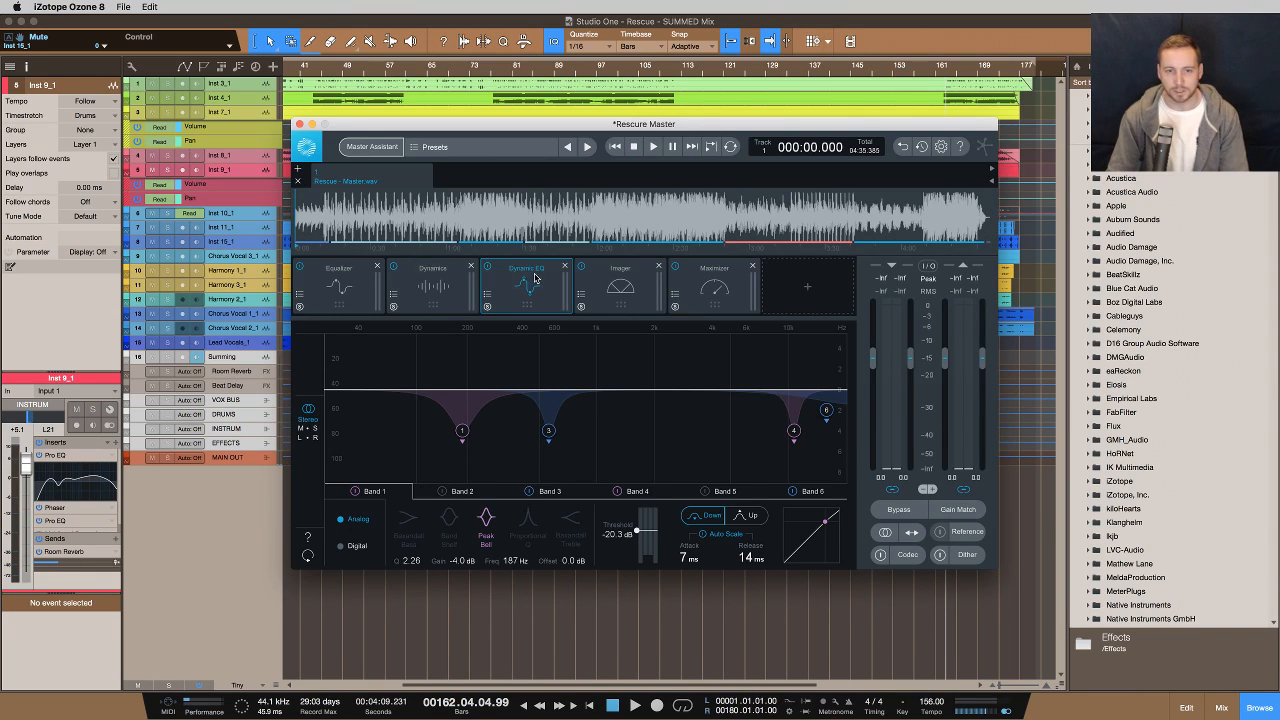
Open the Imager module and then the Maximizer module in the Ozone chain to review their settings
left_click(607, 290)
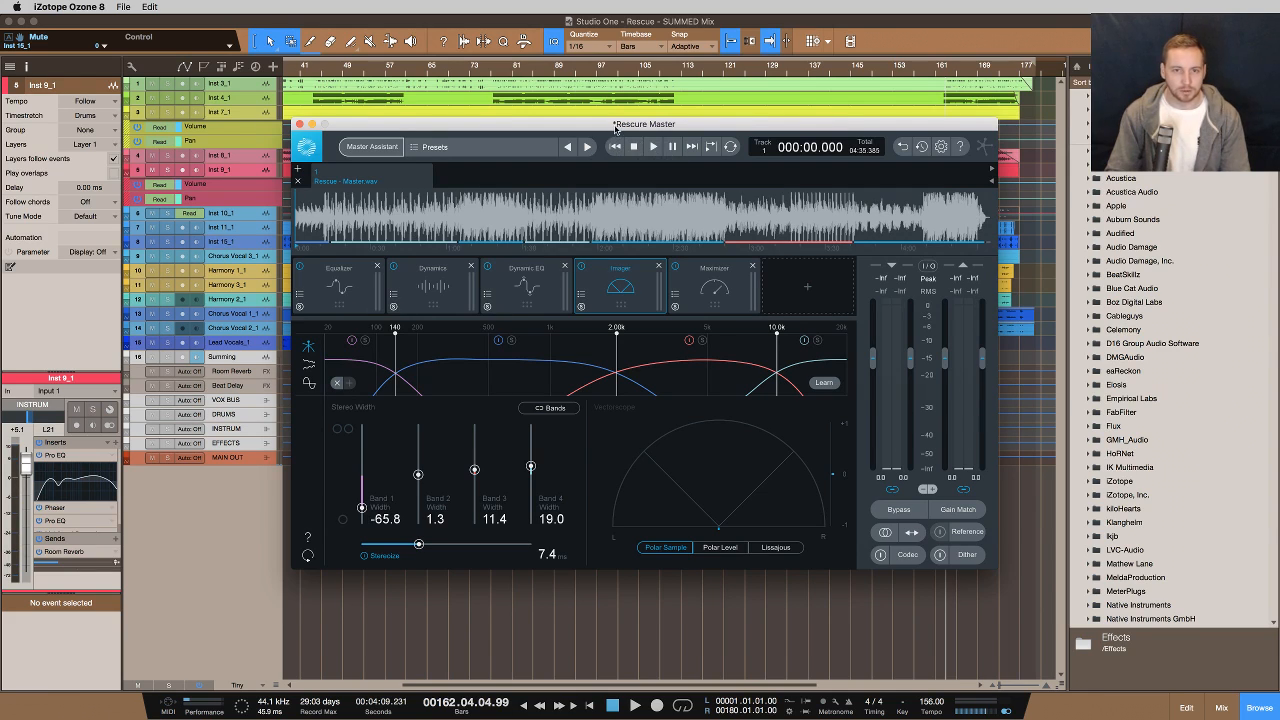
left_click_drag(591, 130, 626, 138)
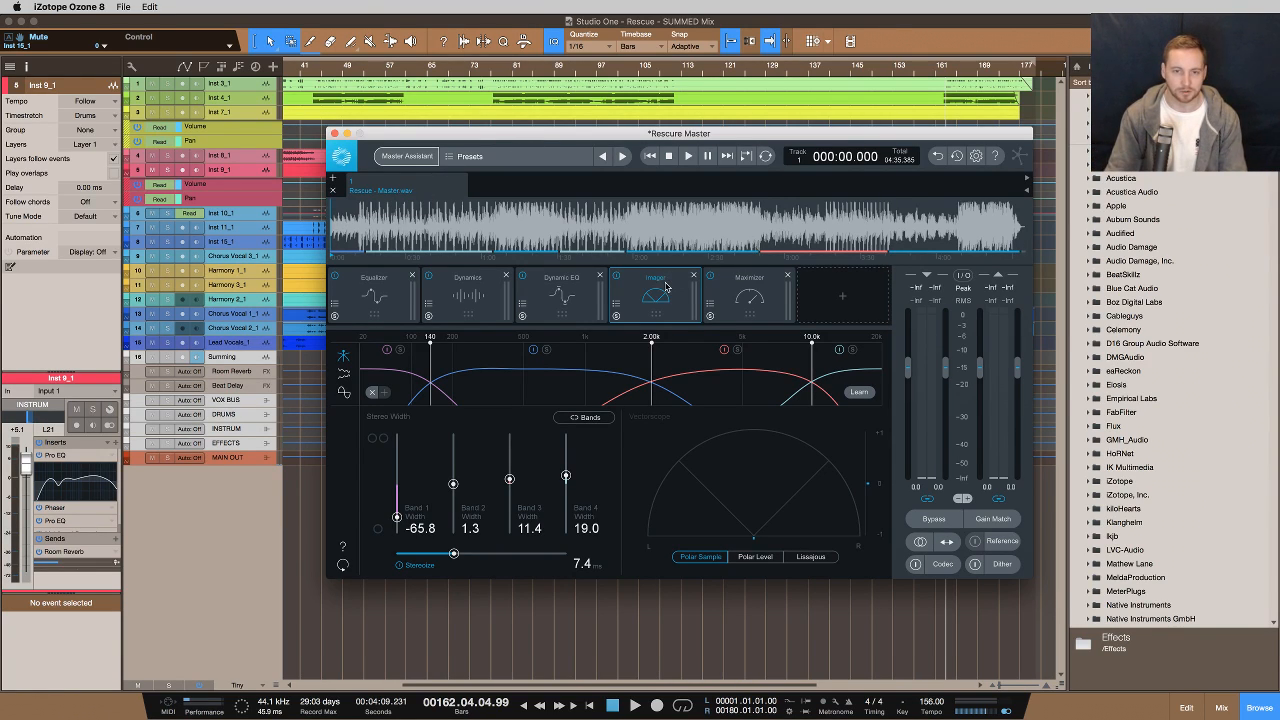
left_click(763, 305)
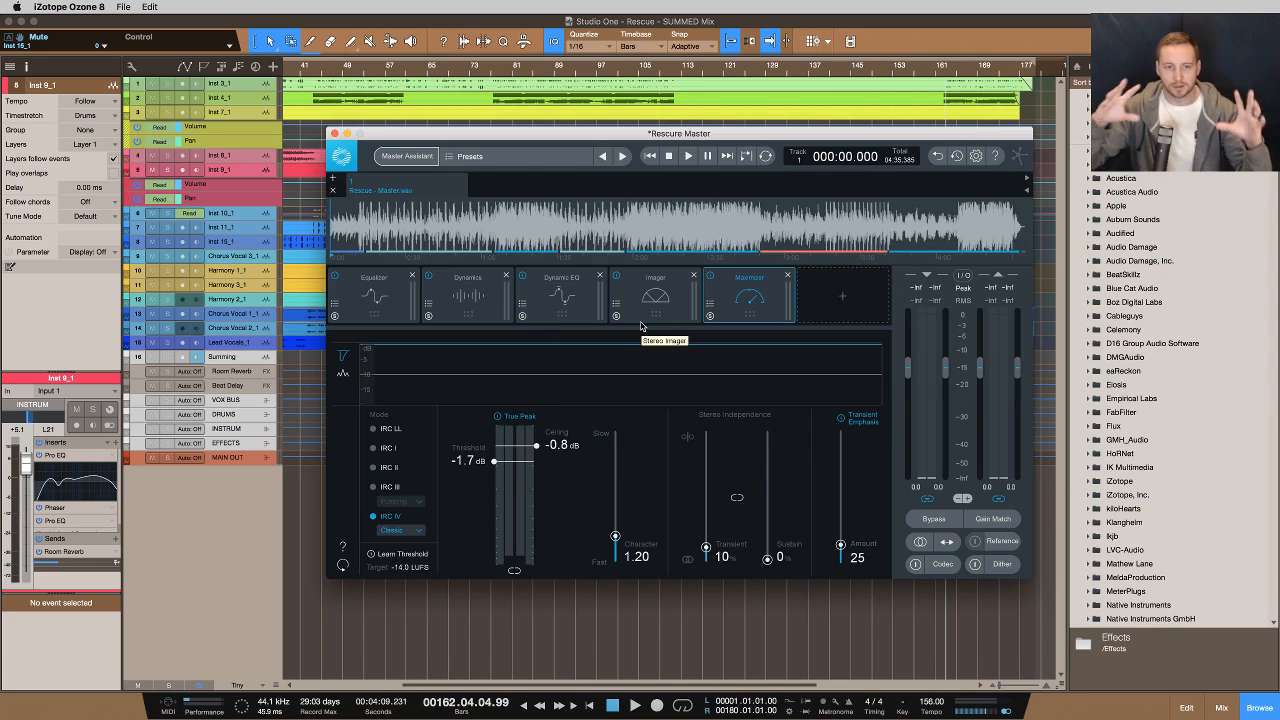
Close the Ozone plugin window and return to the arrangement
left_click(347, 133)
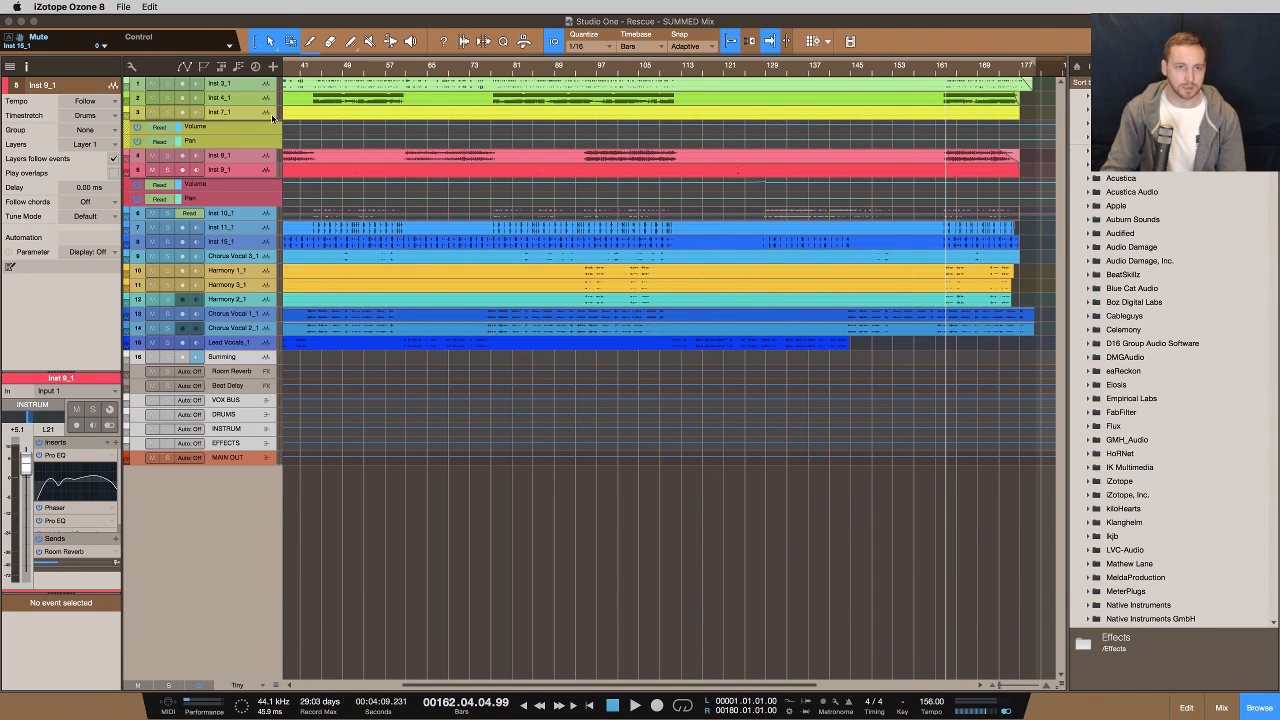
left_click(288, 21)
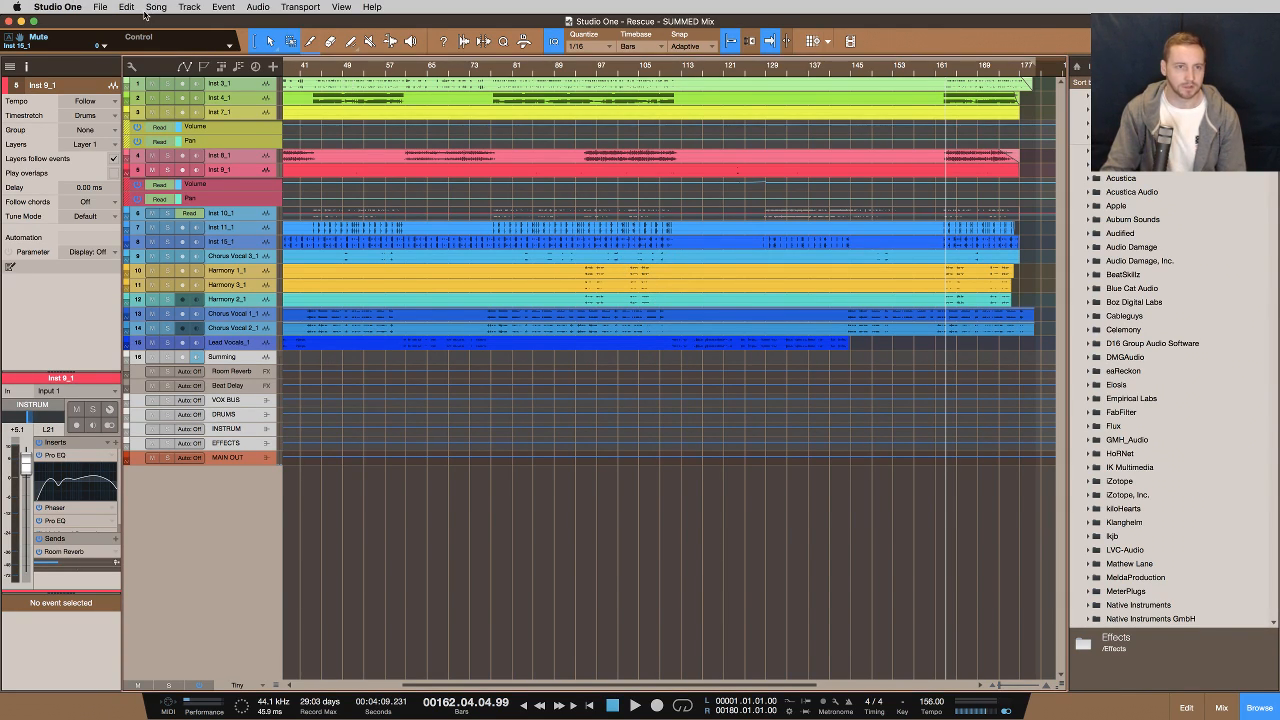
Open Preferences to view the Appearance settings, then cancel the dialog
left_click(99, 7)
mouse_move(57, 8)
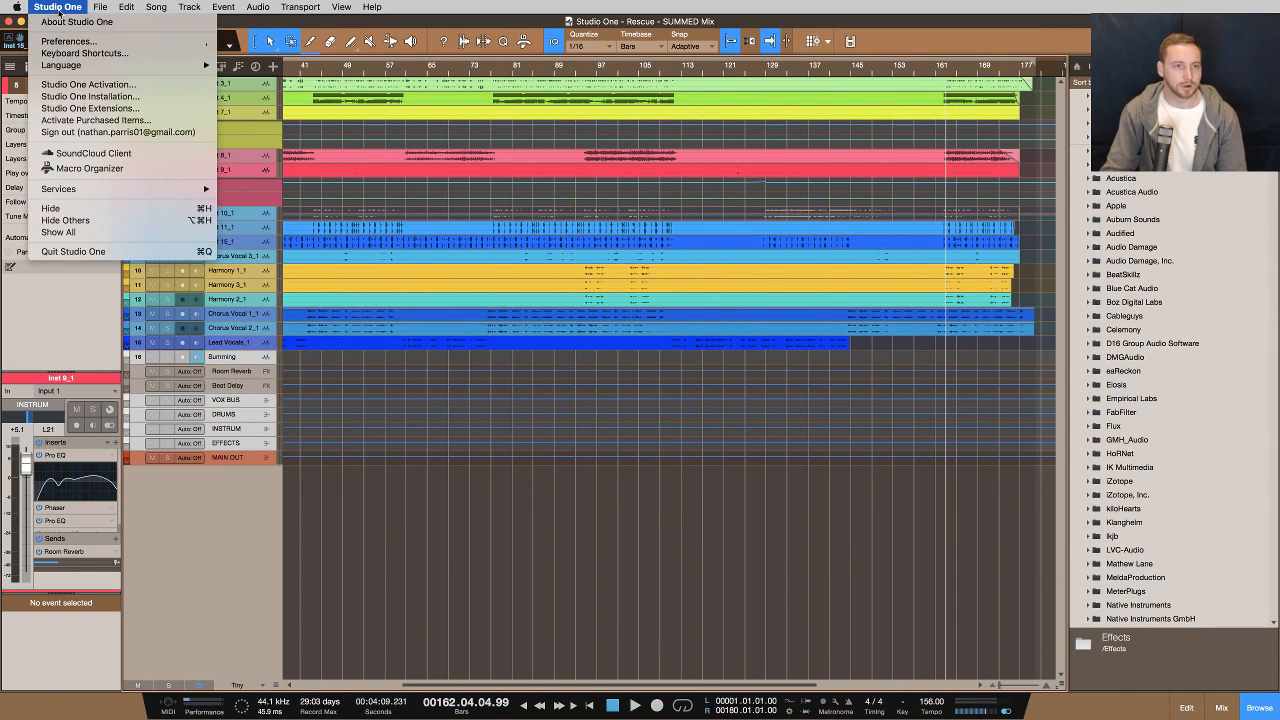
left_click(68, 41)
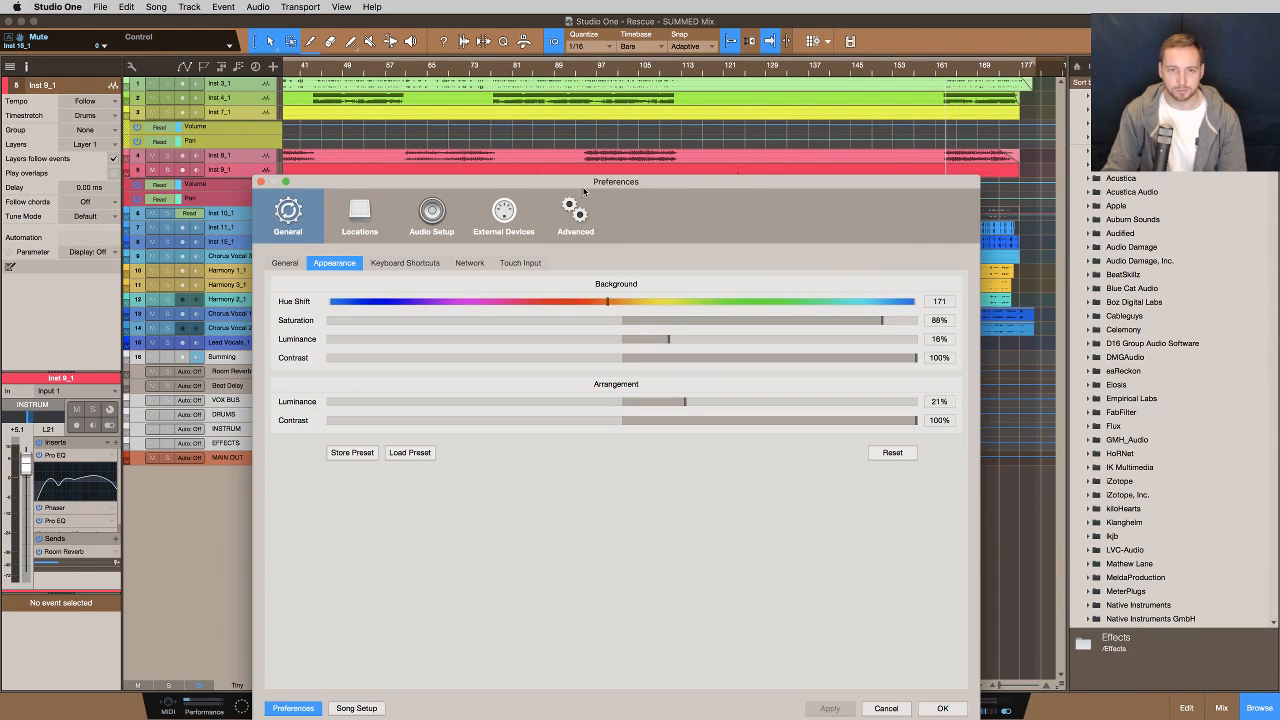
left_click_drag(605, 184, 691, 132)
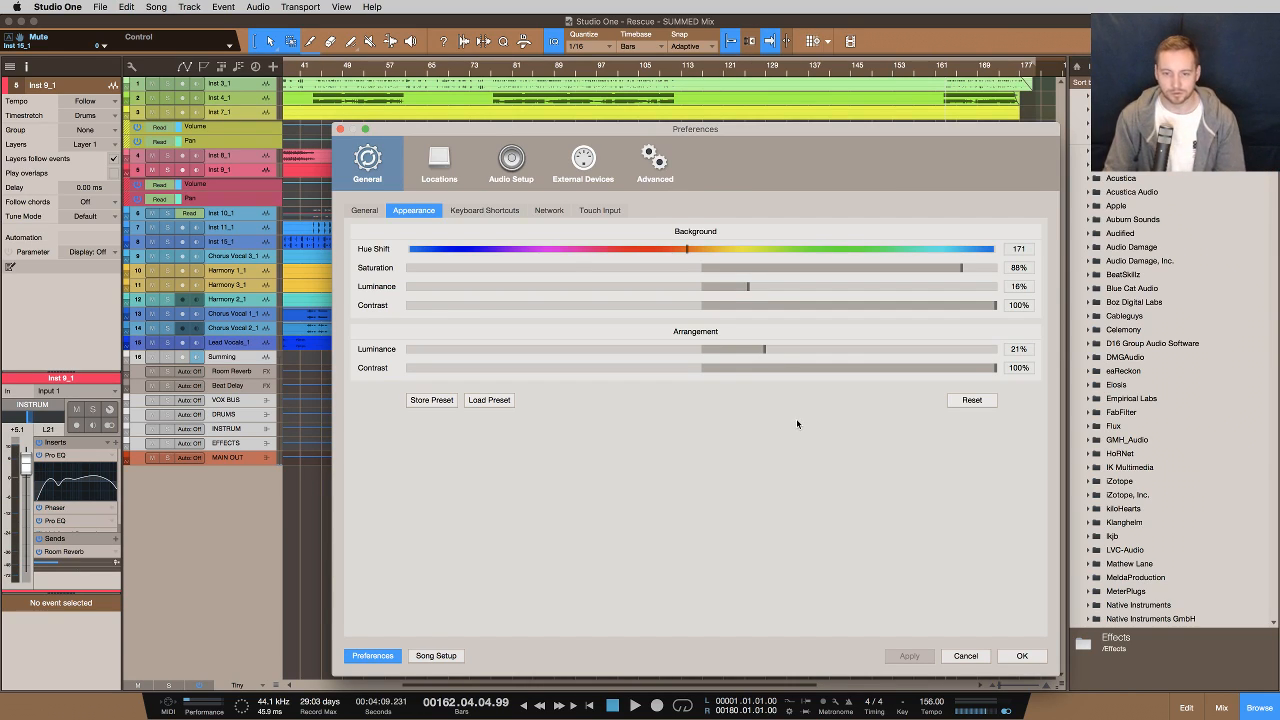
left_click(965, 656)
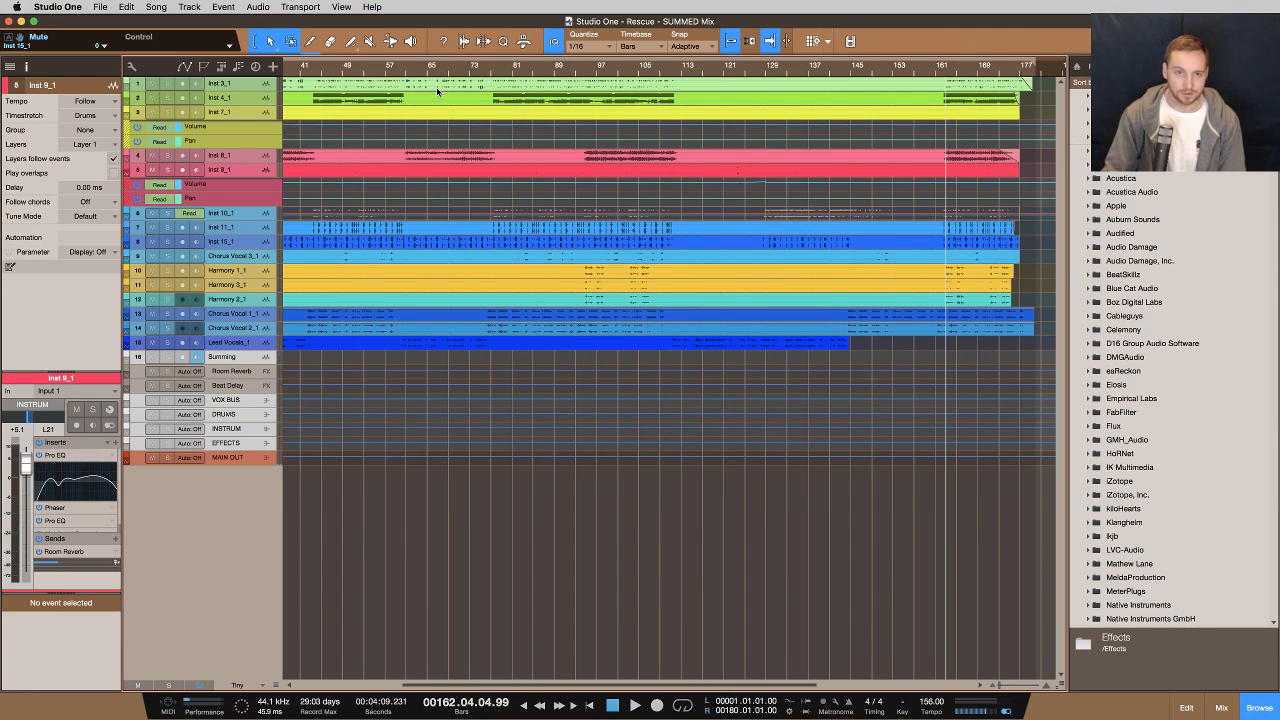
Place the playback cursor at bar 20 of the arrangement
left_click(386, 67)
key("comma")
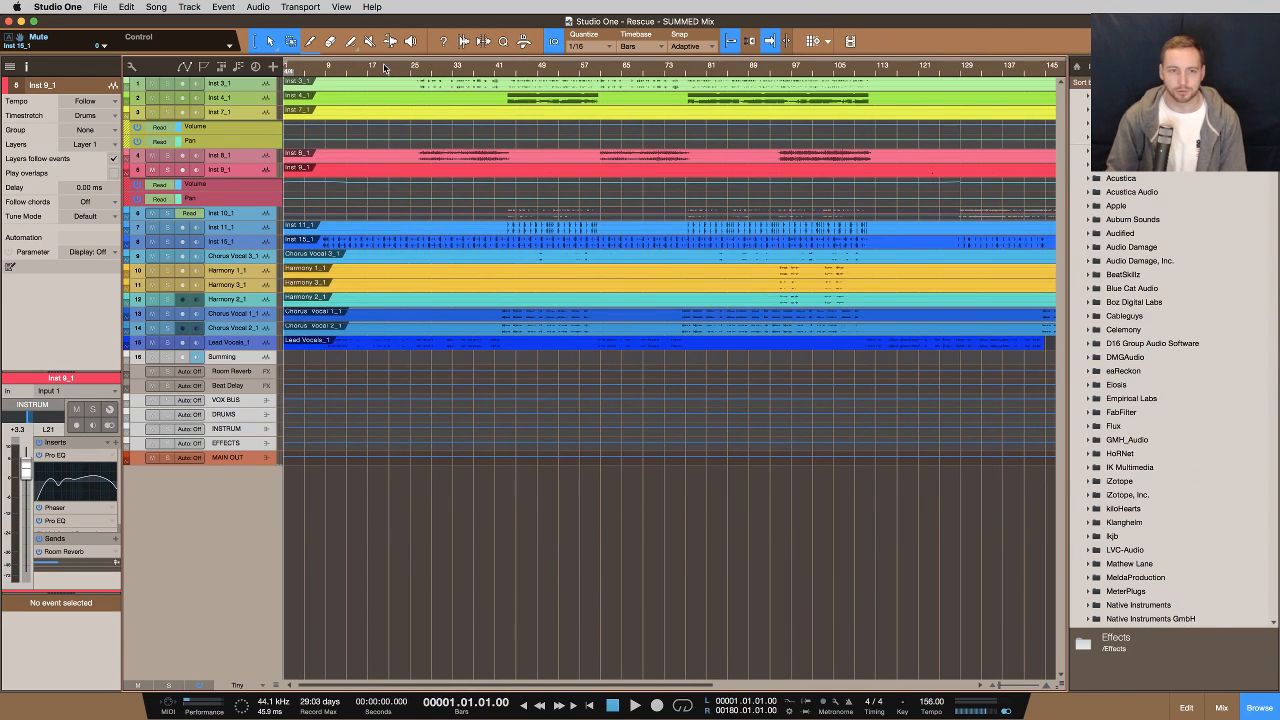
left_click(383, 67)
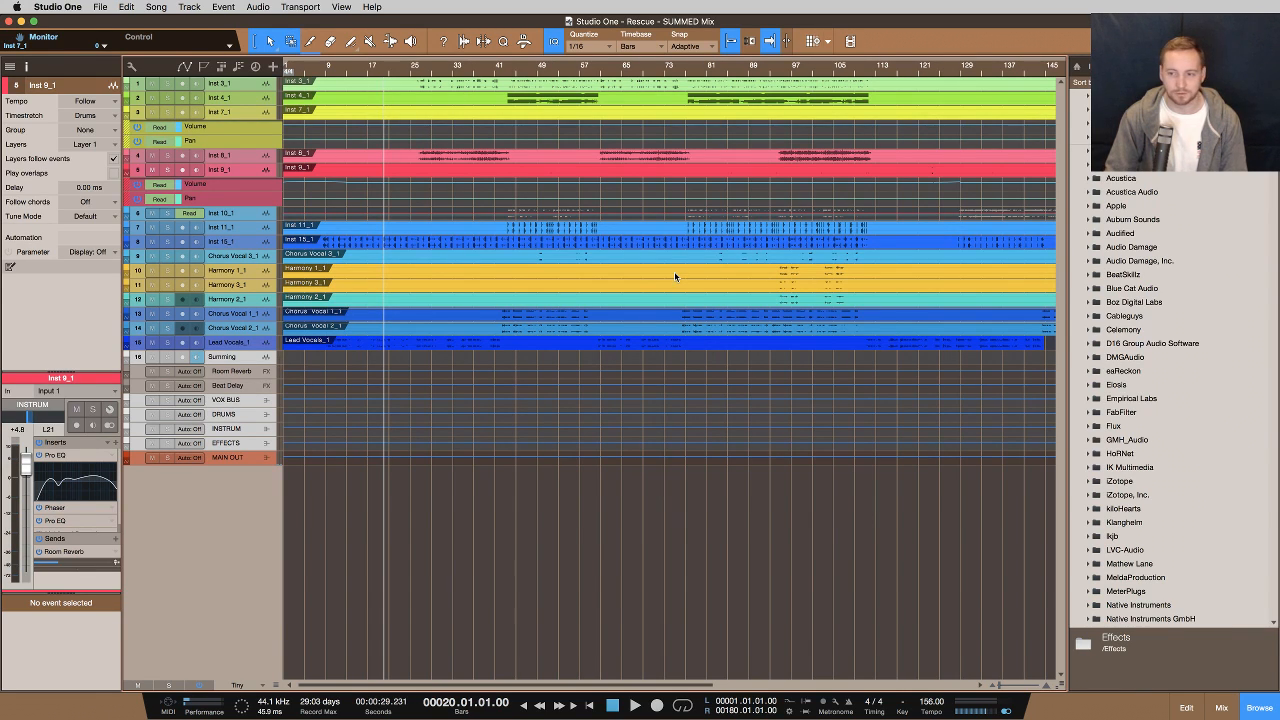
Switch to the mixer and nudge the main output channel's fader slightly
key("F3")
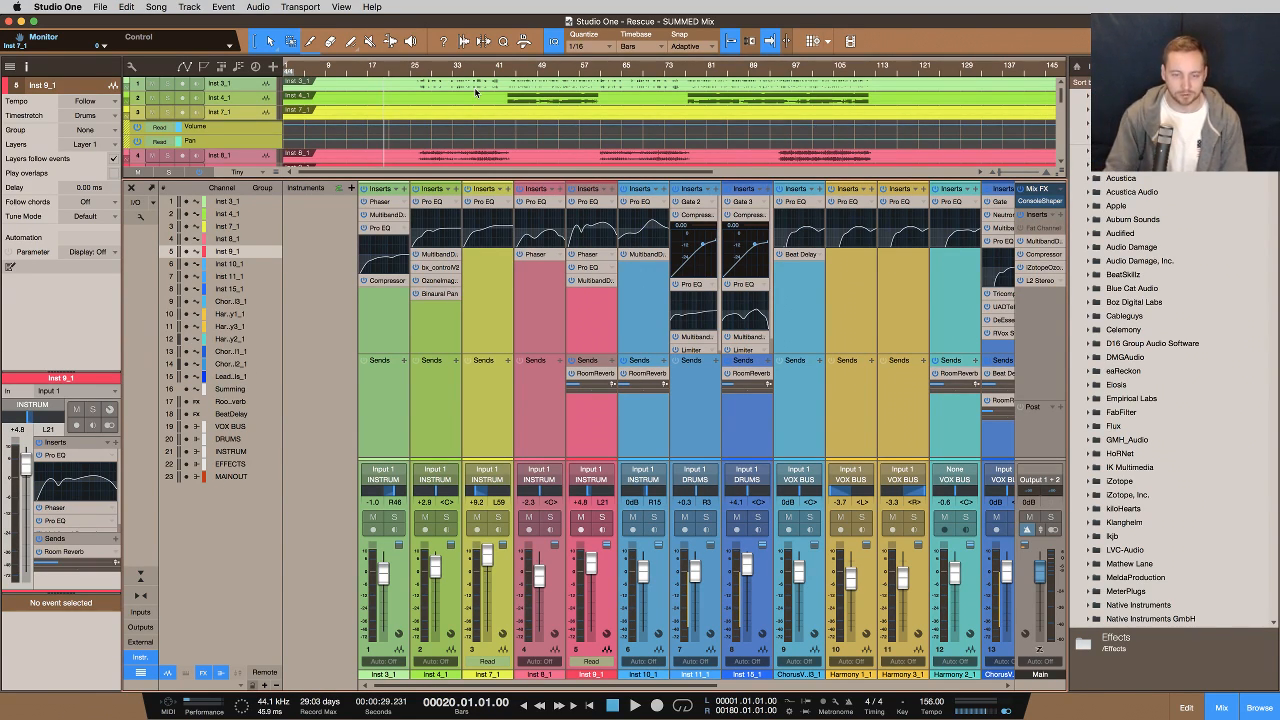
key("F3")
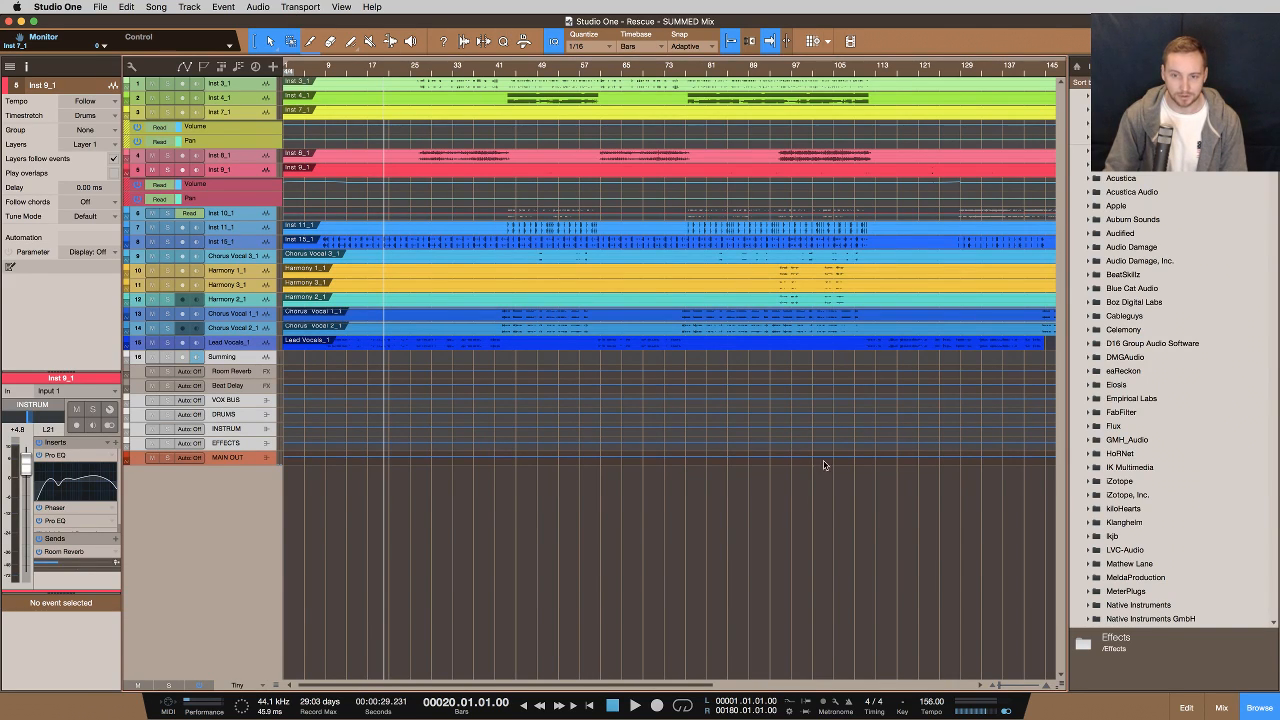
key("F3")
left_click_drag(1039, 570, 1039, 587)
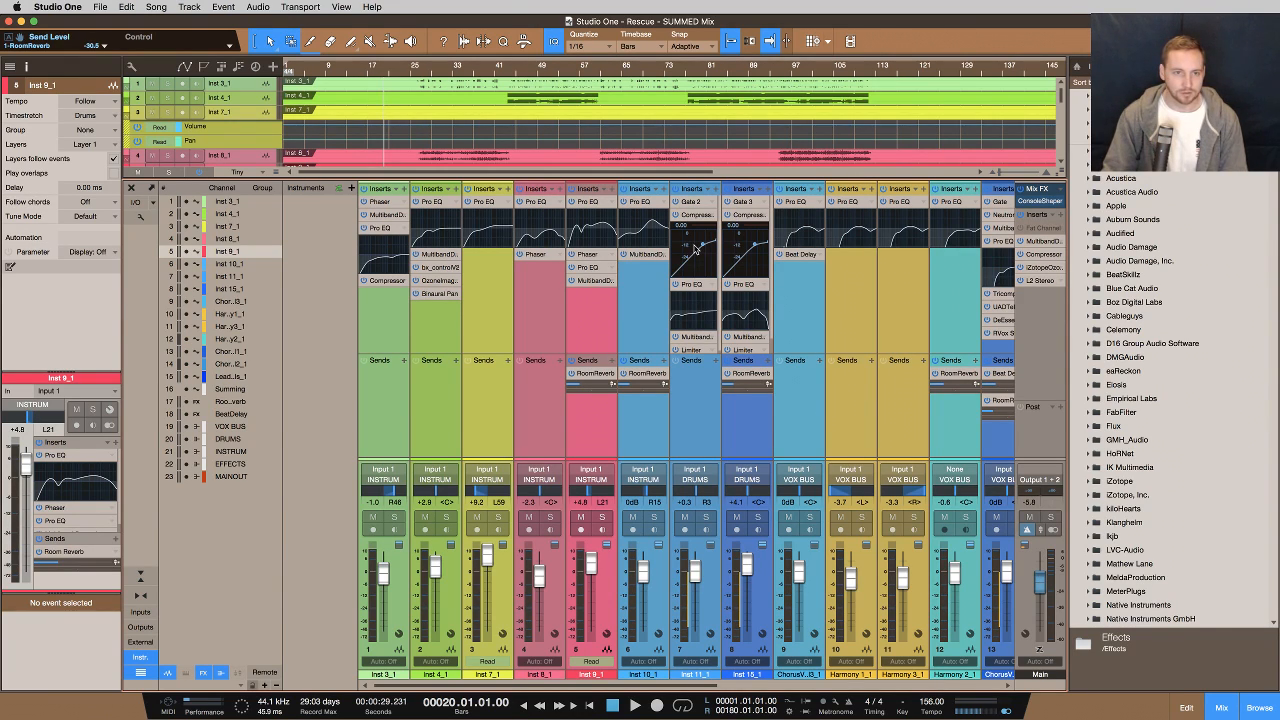
Start playback and zoom the arrangement out to show the whole song
key("space")
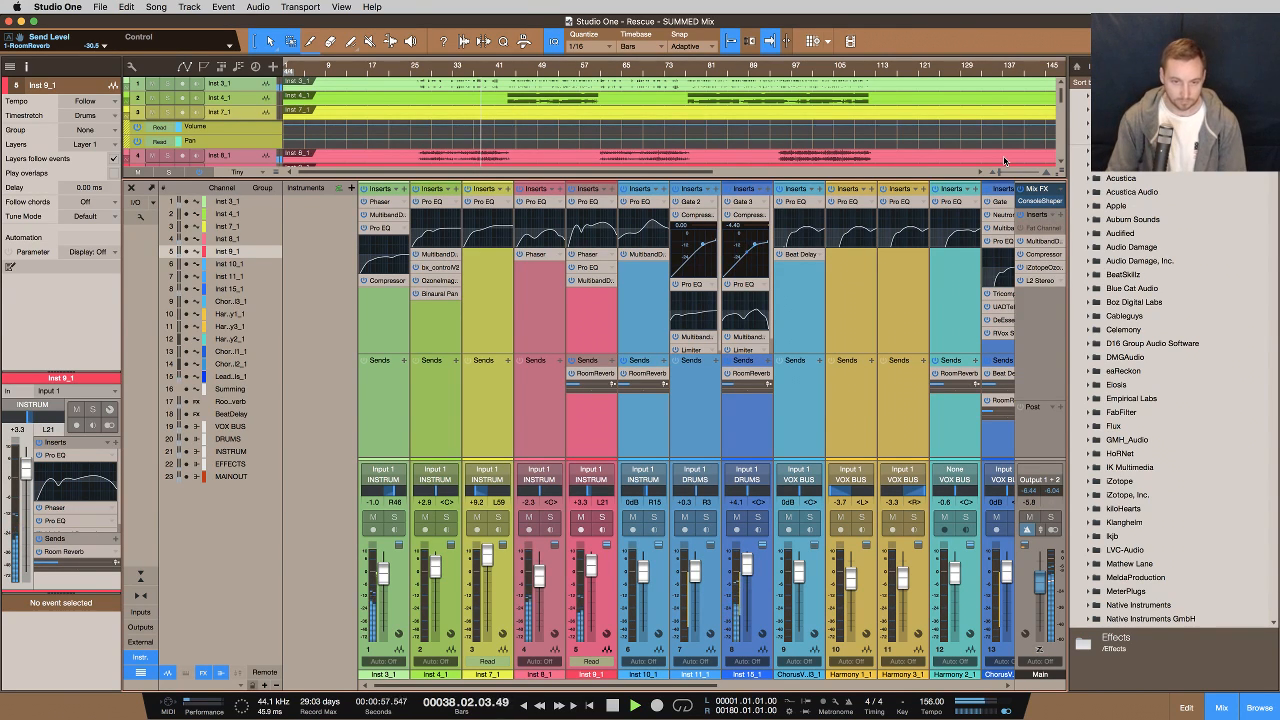
key("F3")
scroll(698, 234, "up", 1)
scroll(698, 234, "down", 1)
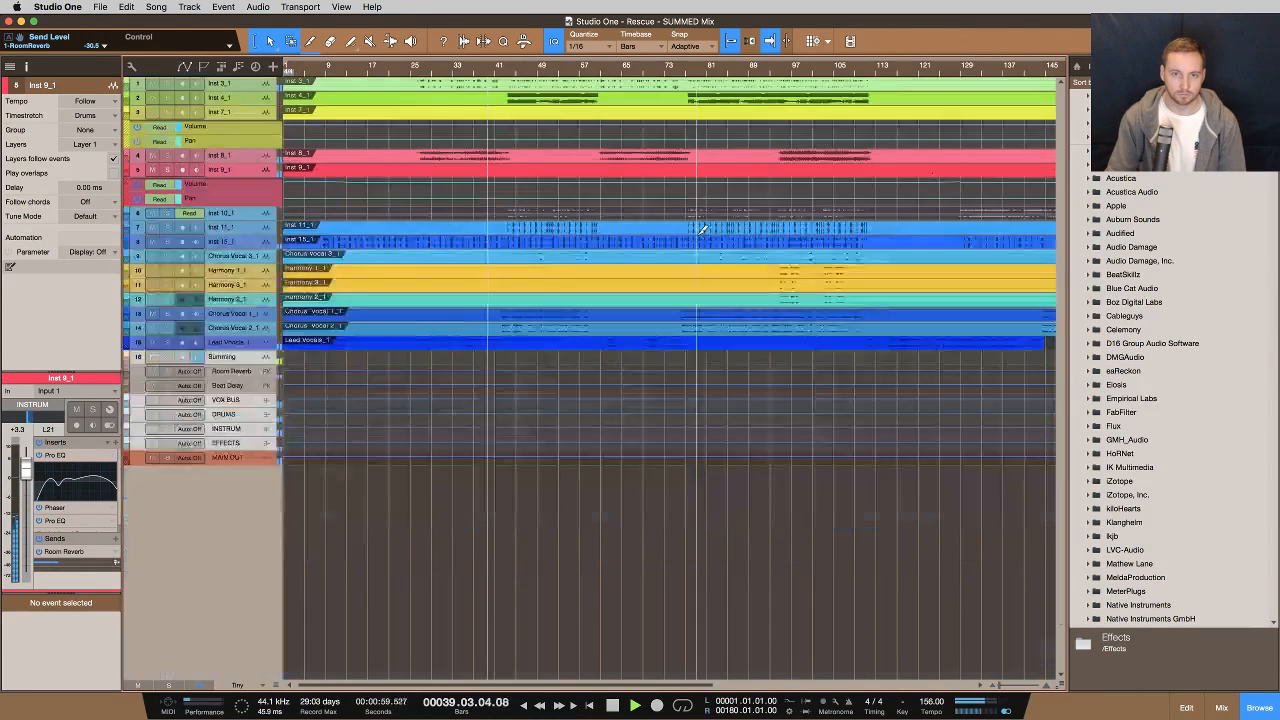
scroll(698, 234, "down", 2)
scroll(703, 230, "down", 1)
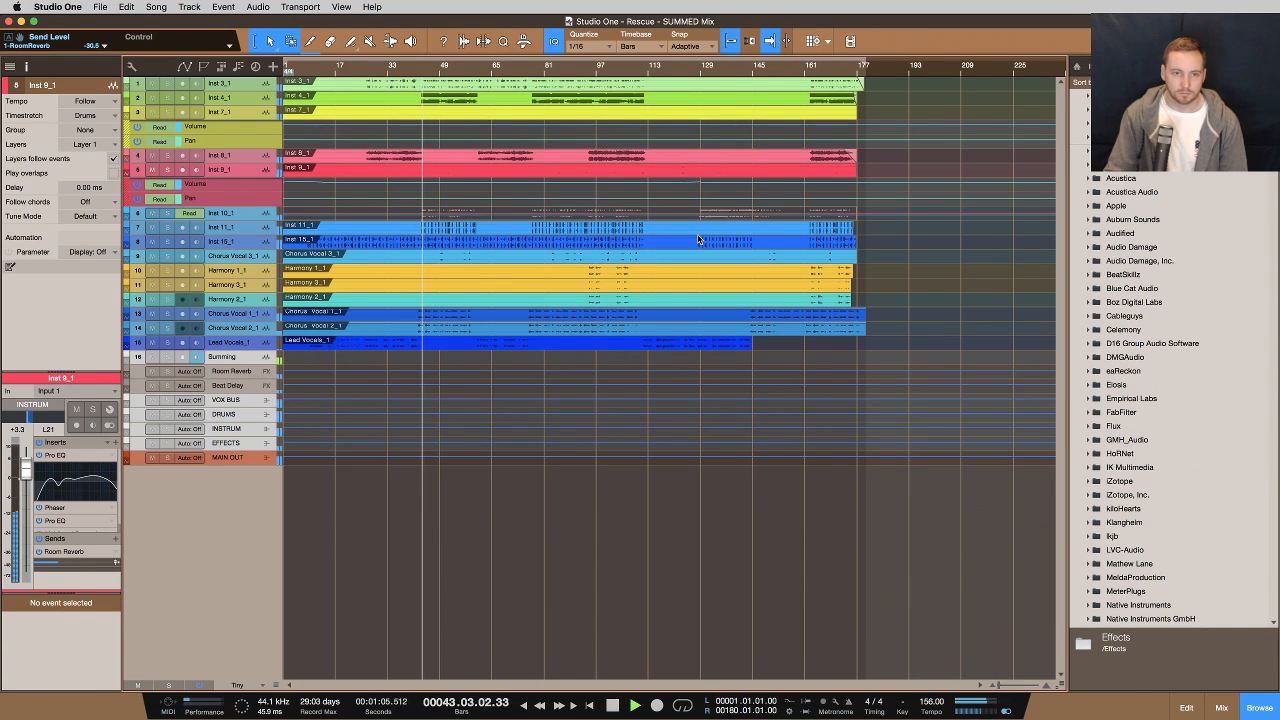
Open the mixer, scroll across to the bus, effects and main output channels, then stop playback
key("F3")
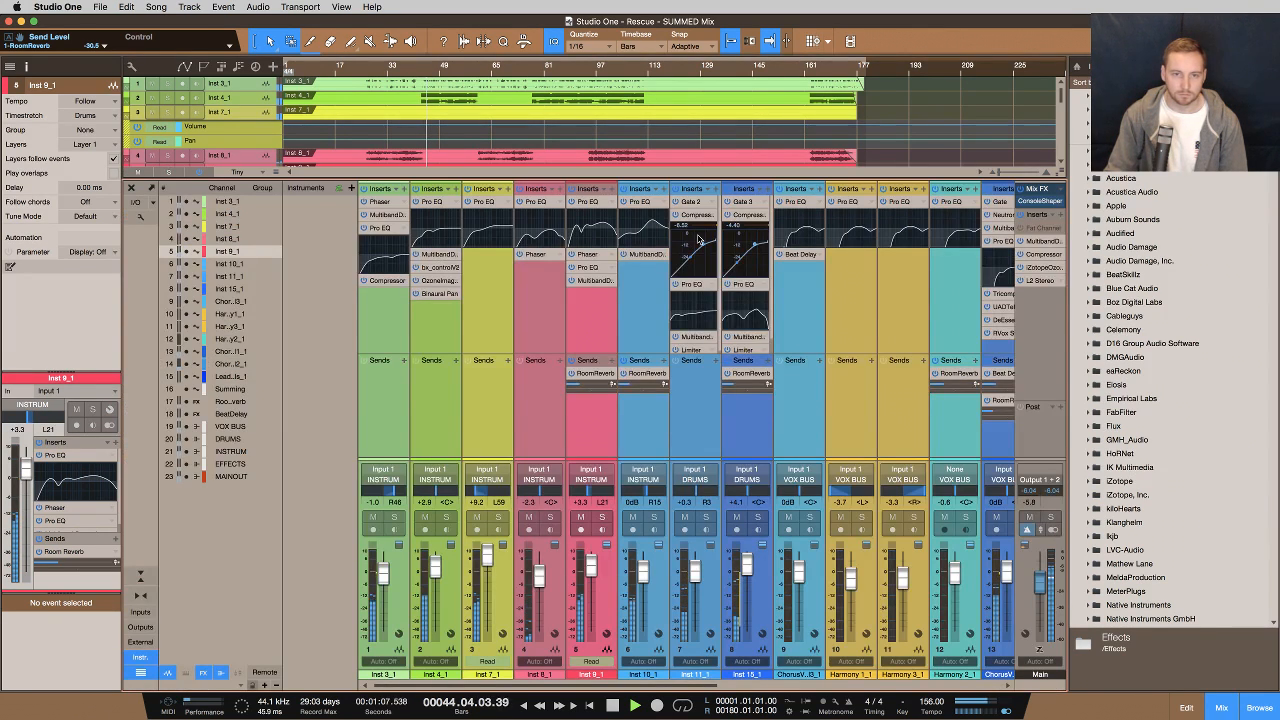
scroll(780, 270, "right", 2)
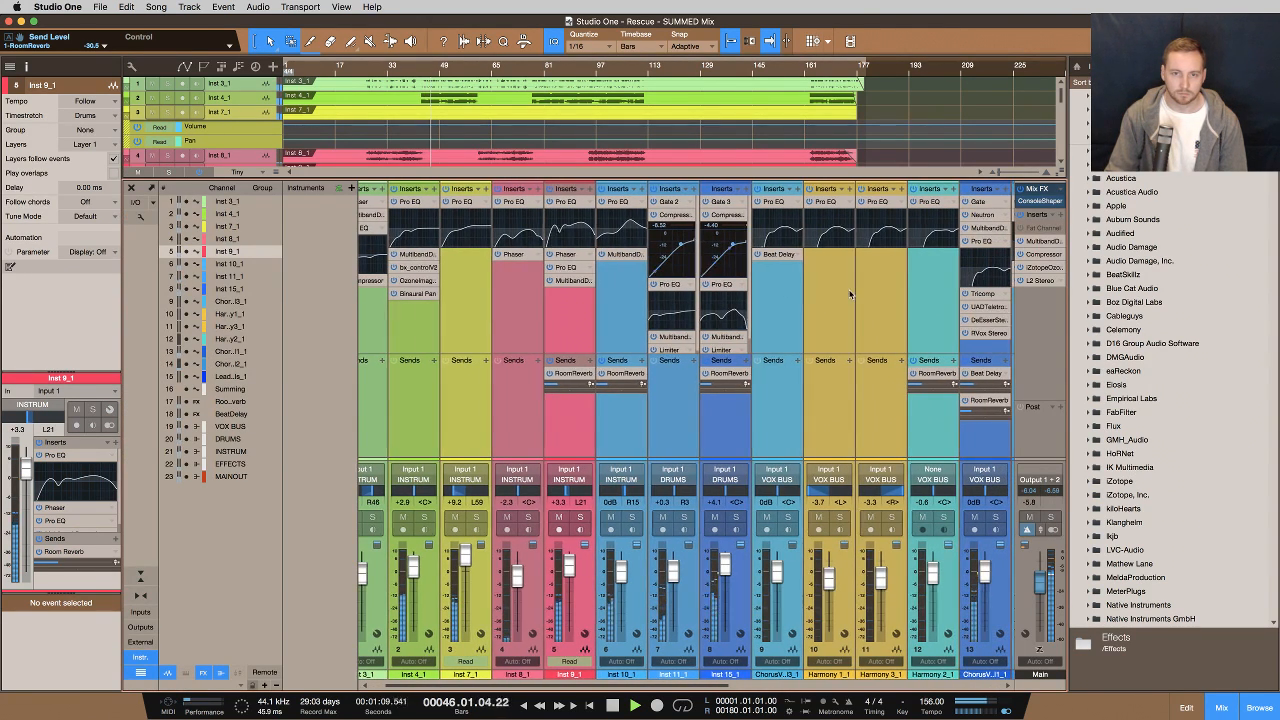
scroll(847, 348, "right", 2)
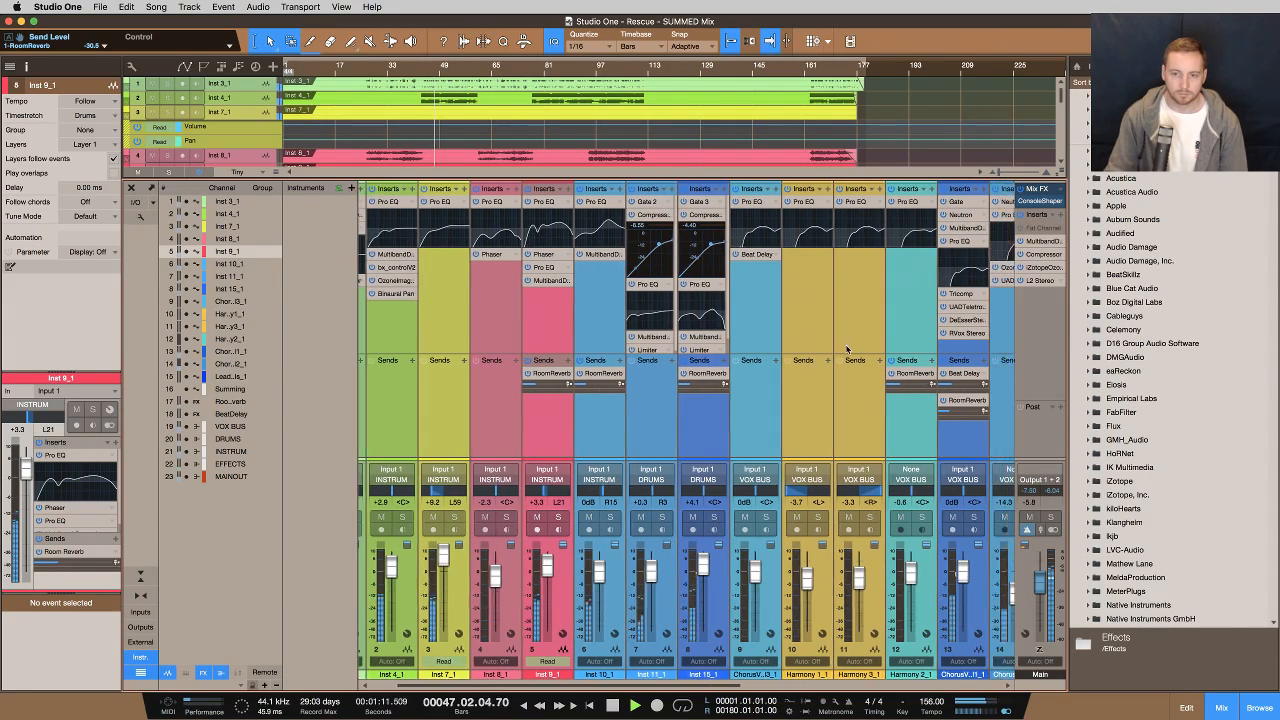
scroll(847, 348, "right", 10)
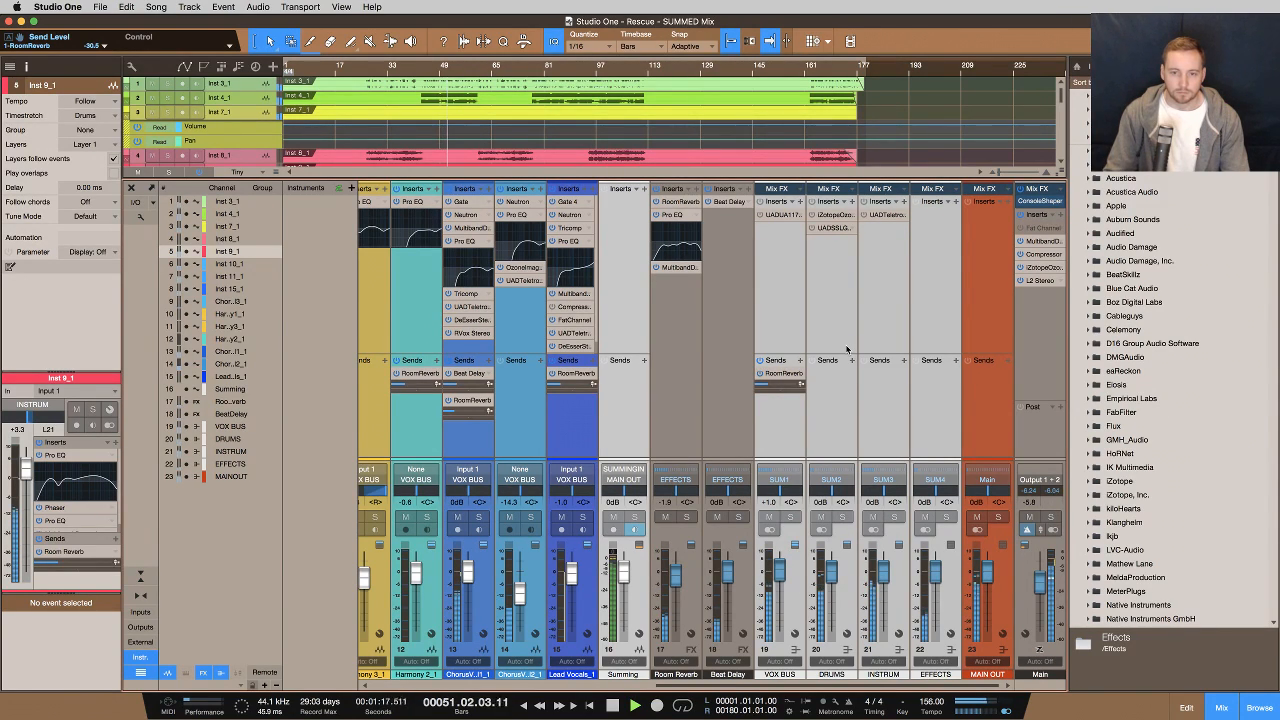
key("space")
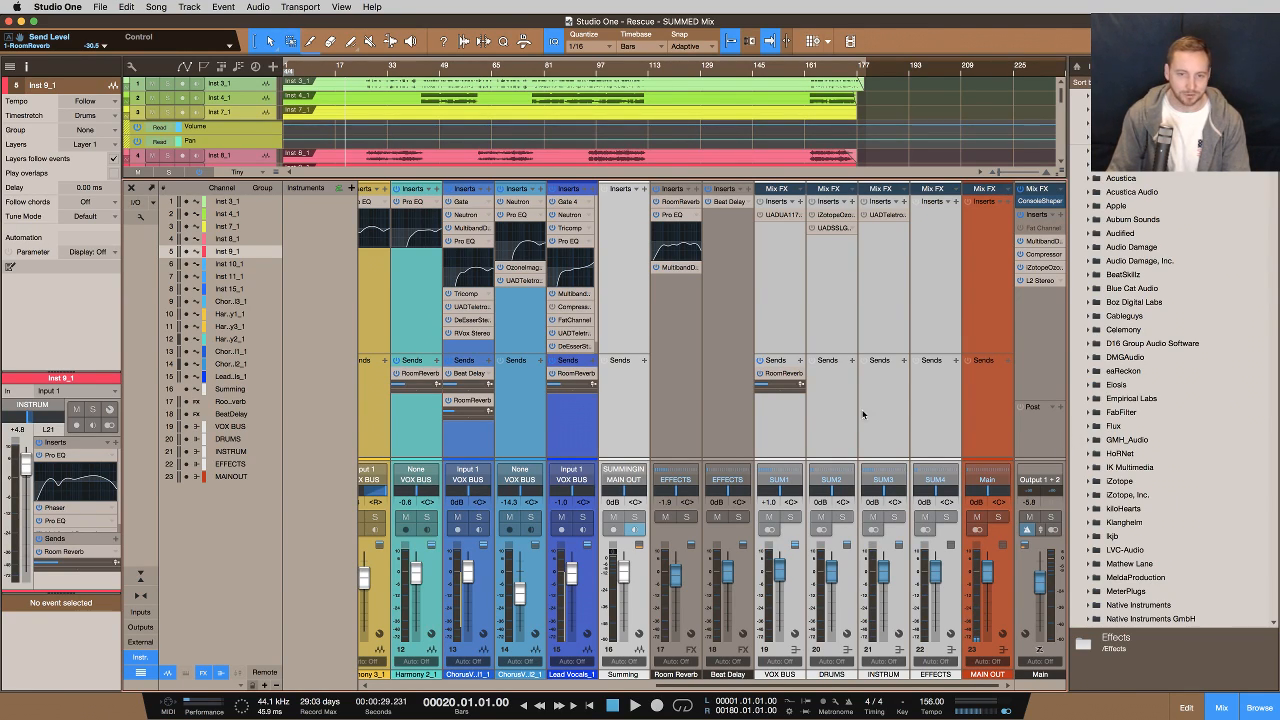
Scroll the mixer back to the first channels and toggle between the mixer and arrangement views
scroll(681, 393, "left", 10)
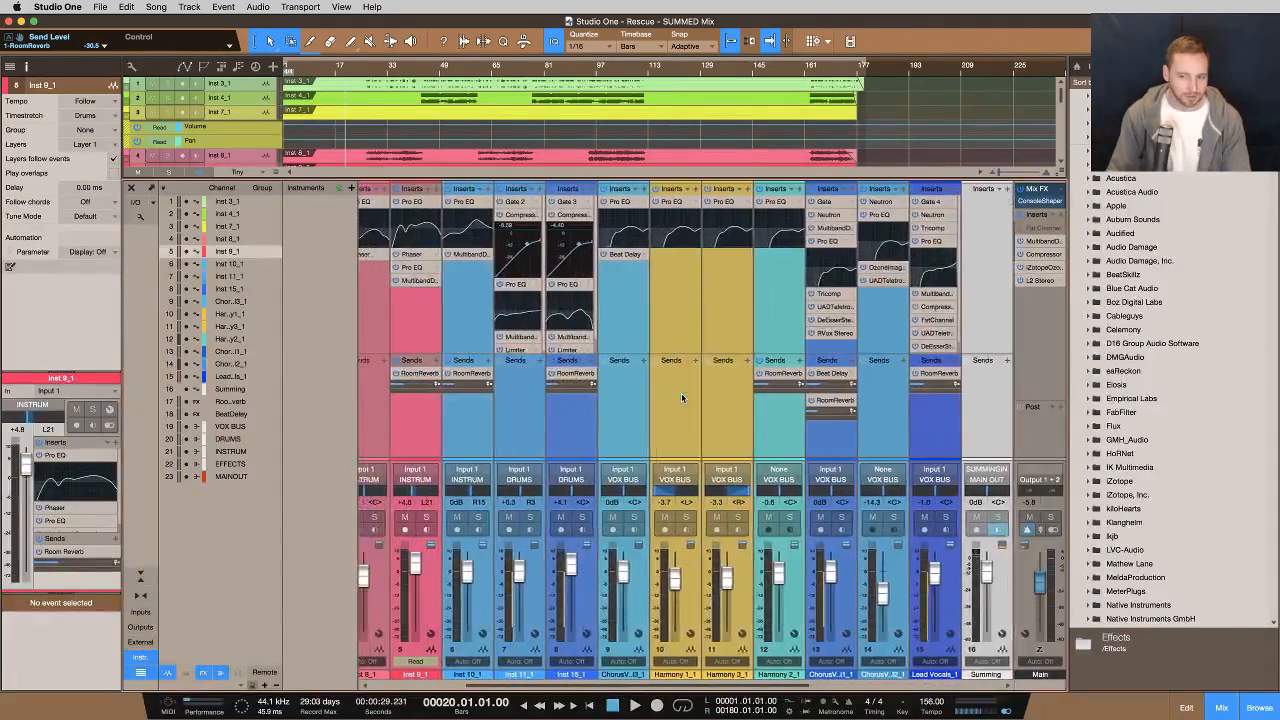
scroll(681, 393, "left", 2)
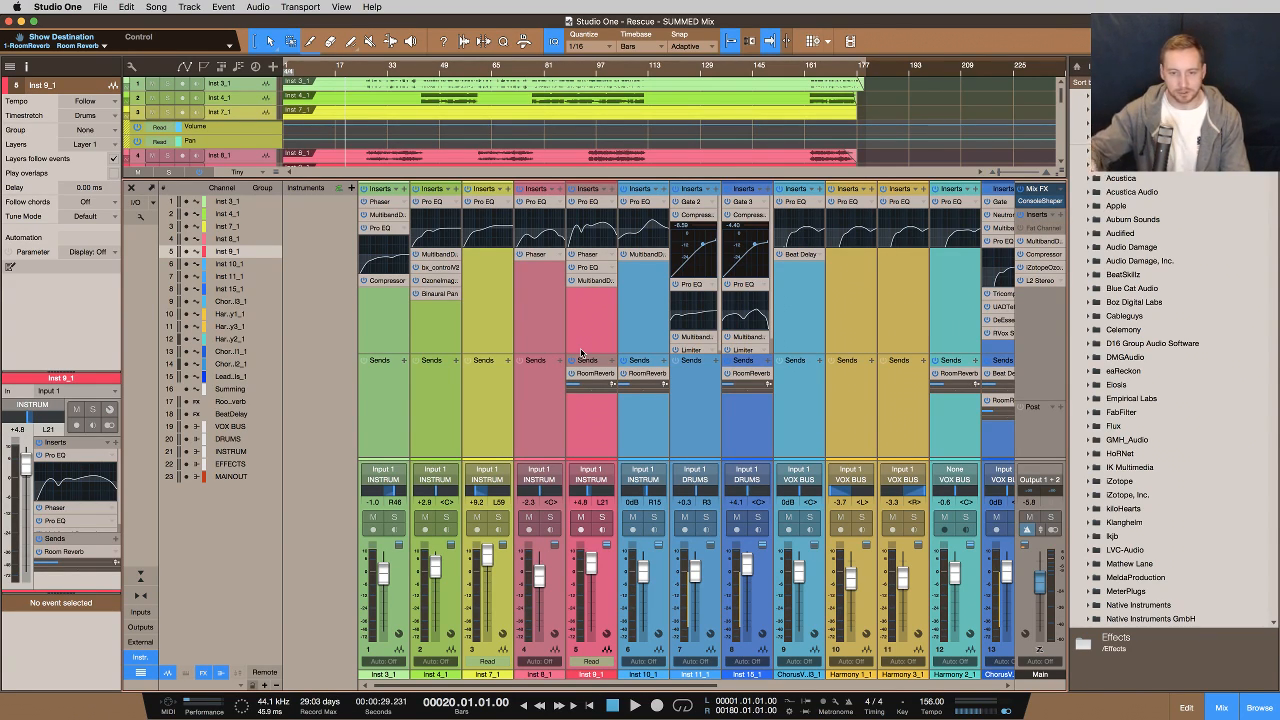
key("F3")
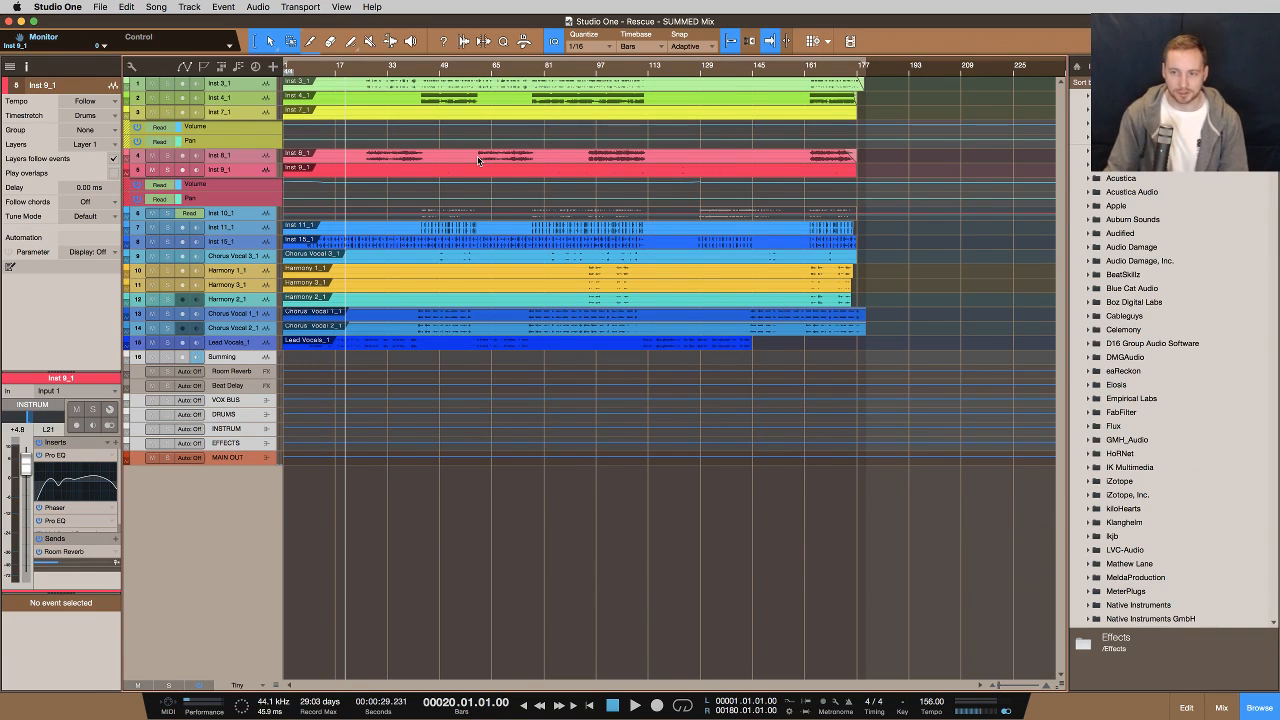
key("F3")
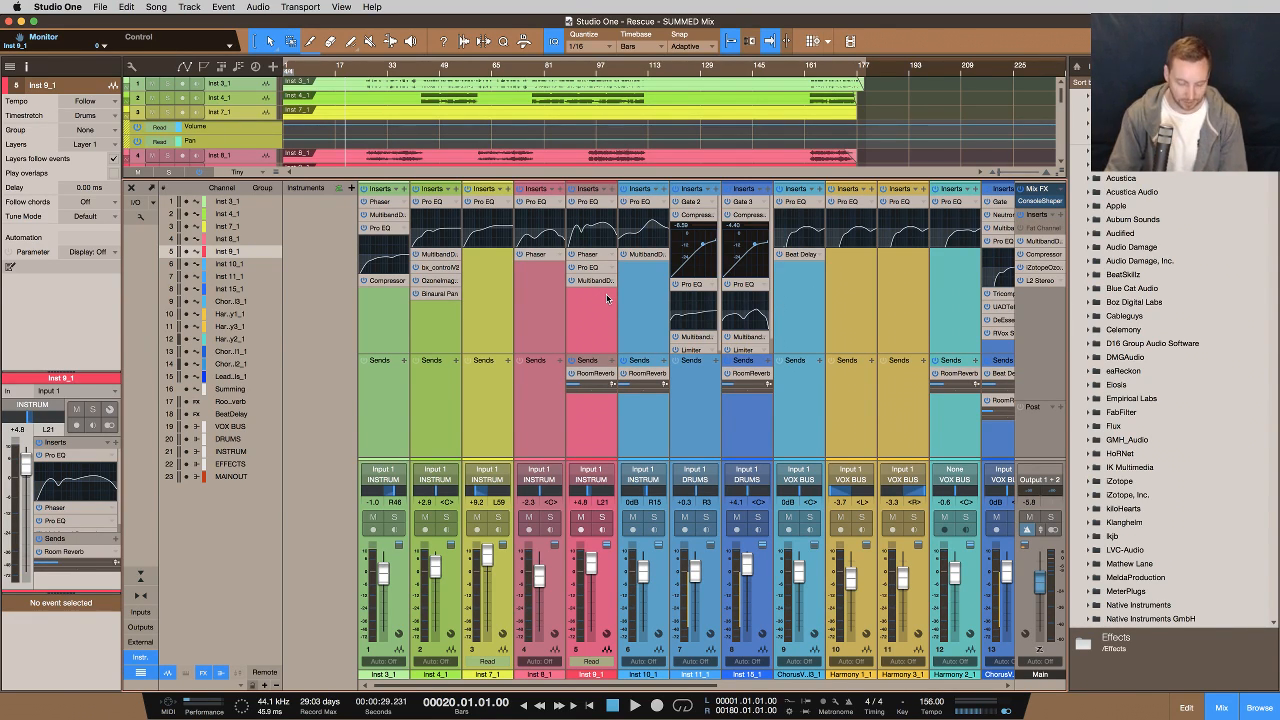
key("F3")
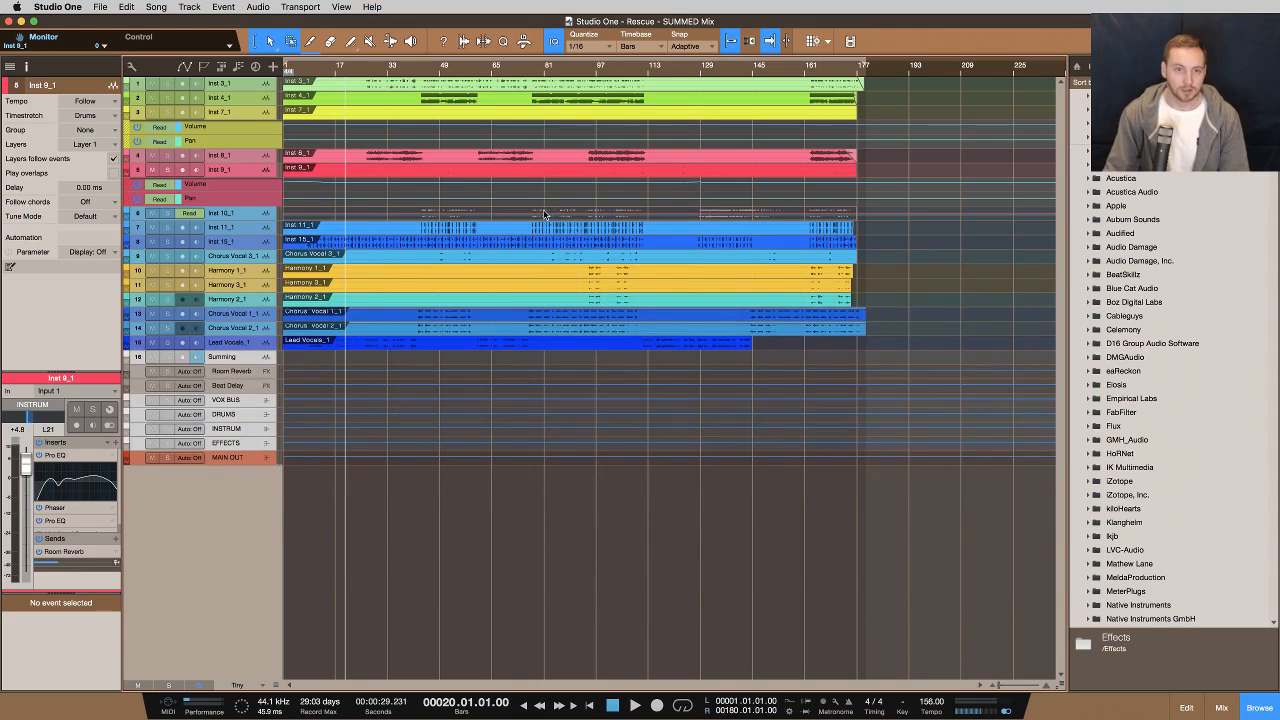
Select the Inst 15_1 and Inst 11_1 tracks to inspect their channel settings
left_click(213, 229)
left_click(225, 243)
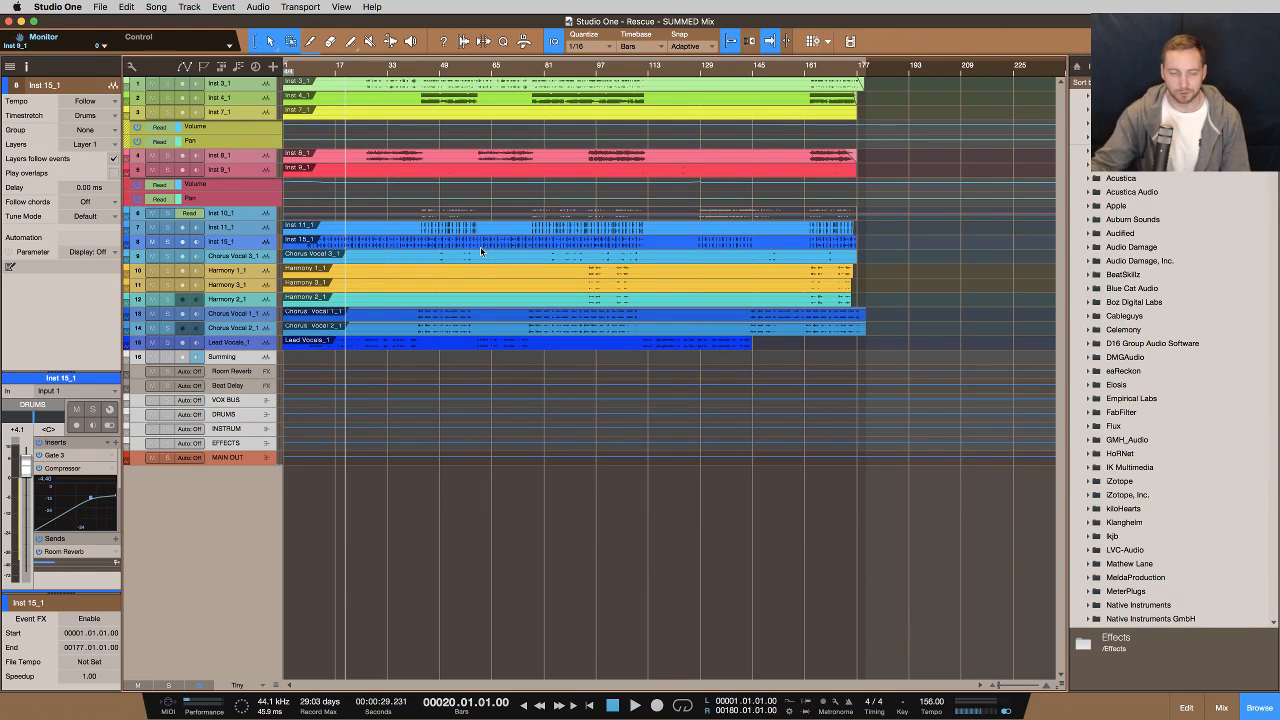
left_click(222, 229)
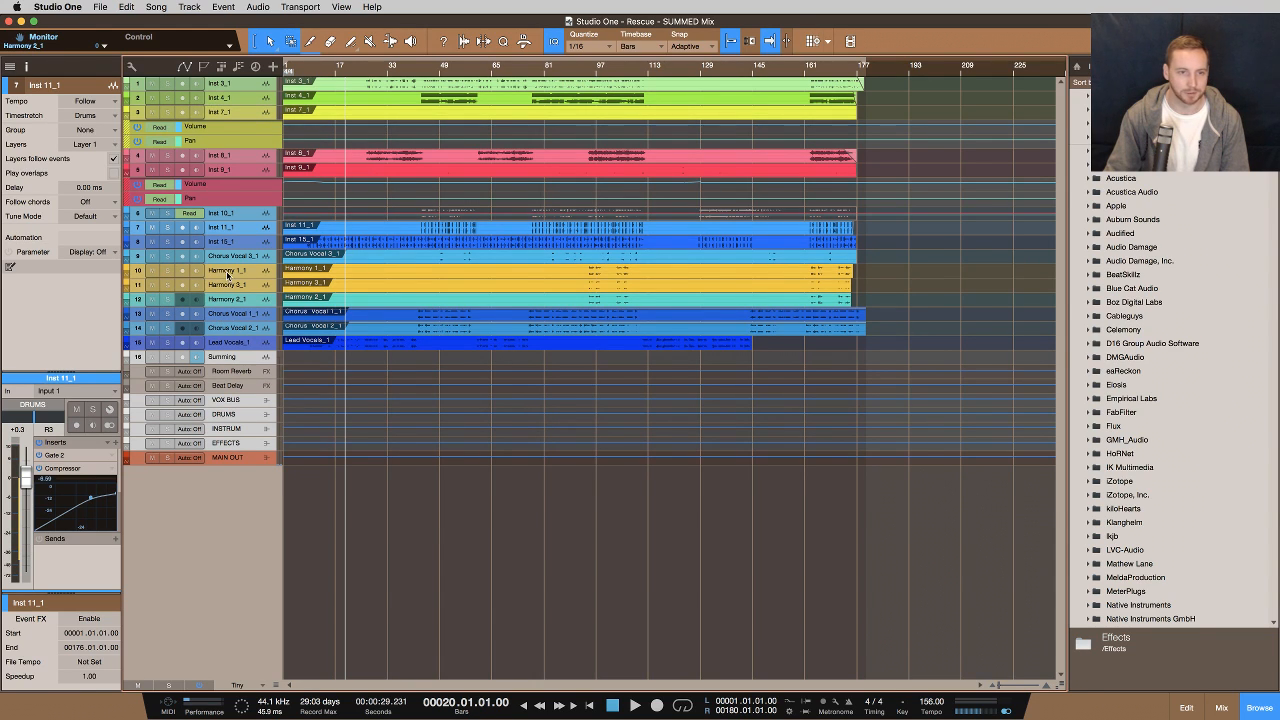
Enlarge the track heights to show each track's routing and select the Summing track
key("shift+e")
key("shift+e")
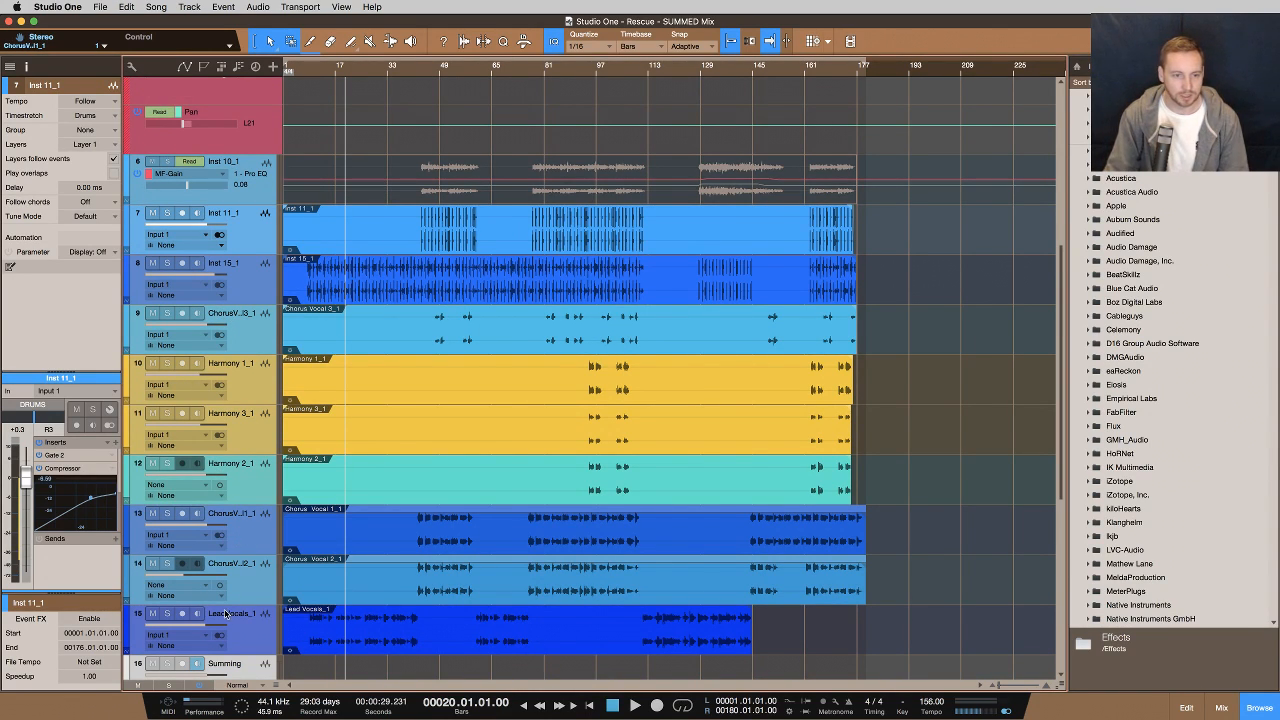
scroll(500, 530, "down", 3)
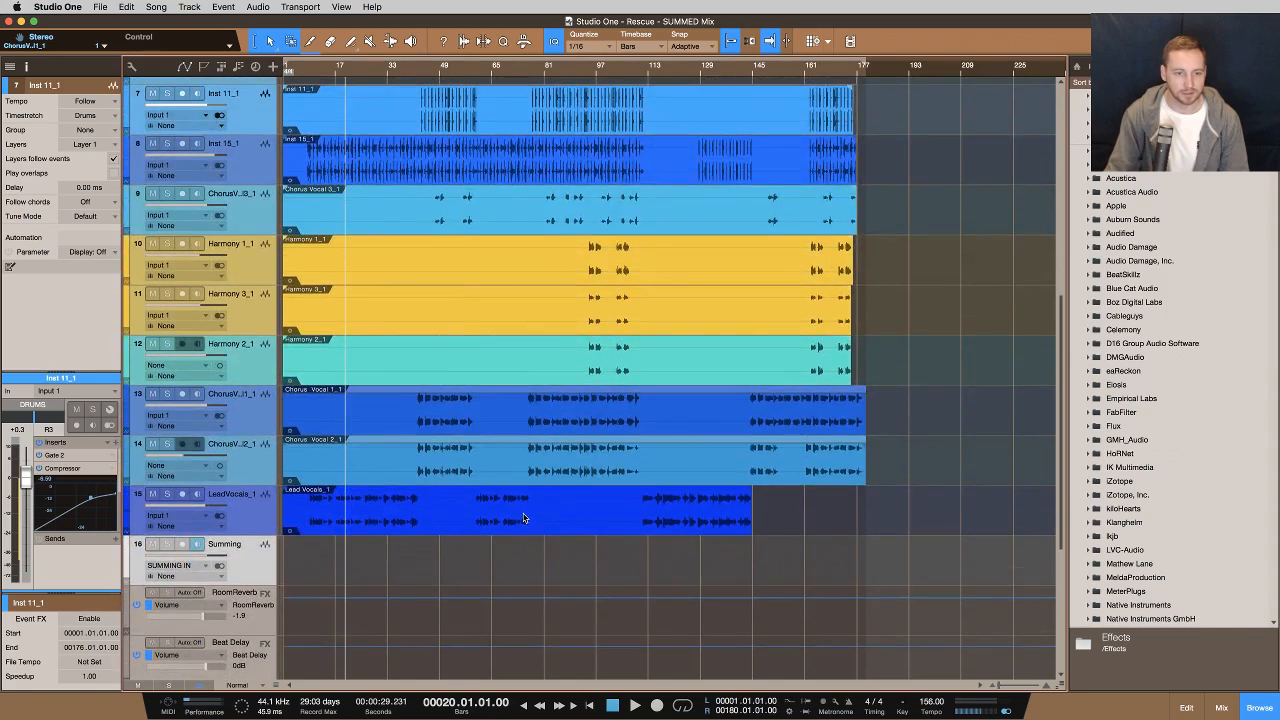
scroll(523, 518, "down", 7)
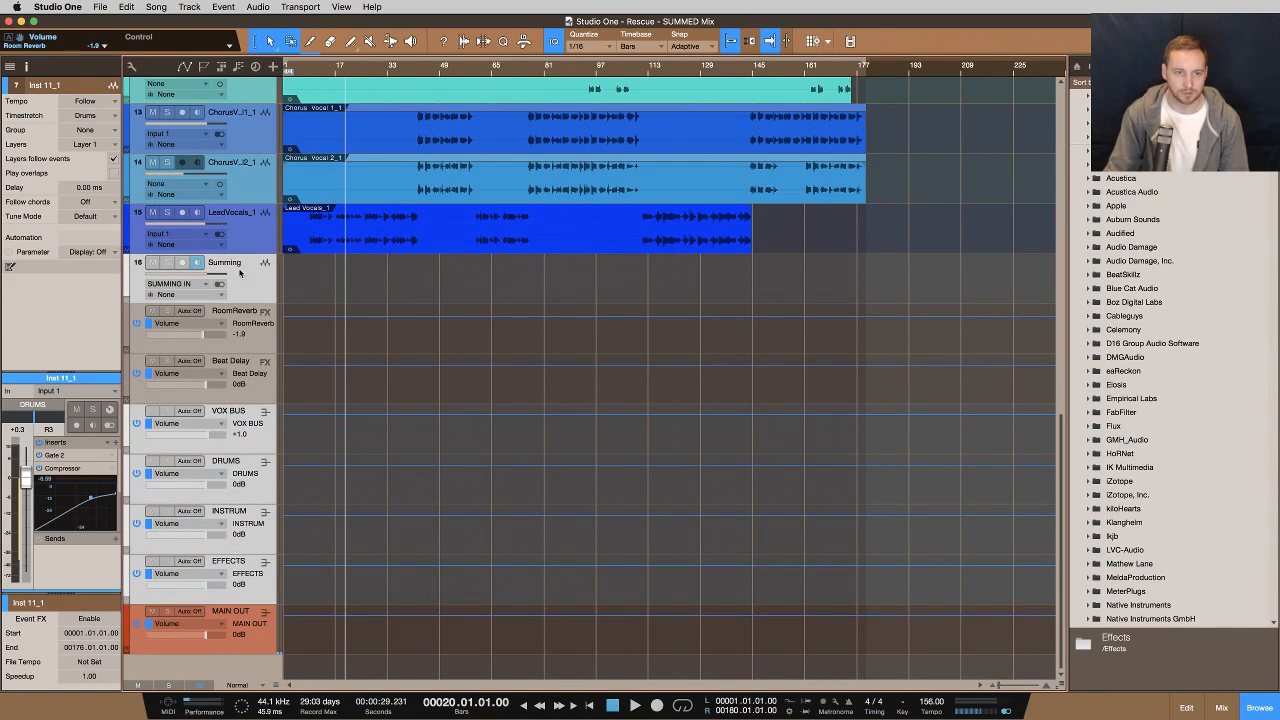
left_click(240, 275)
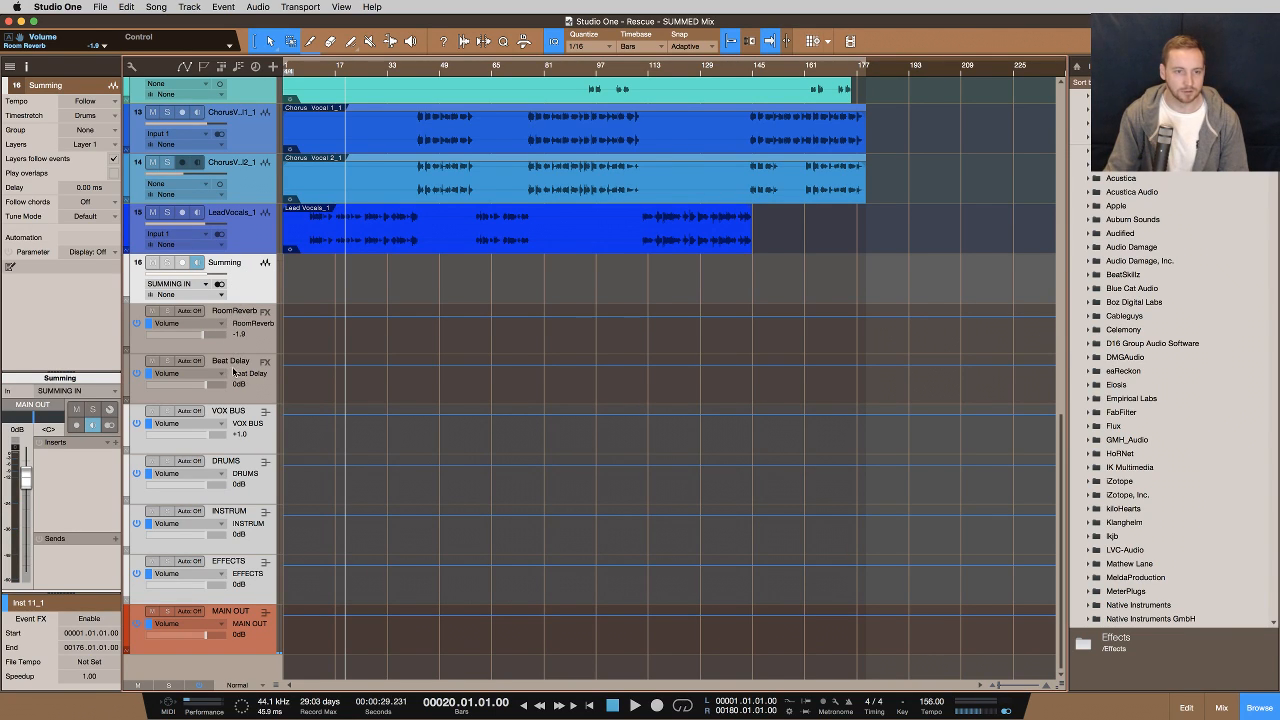
Select the VOX BUS, EFFECTS and Summing channels in turn to inspect their settings
left_click(242, 426)
left_click(243, 575, "shift")
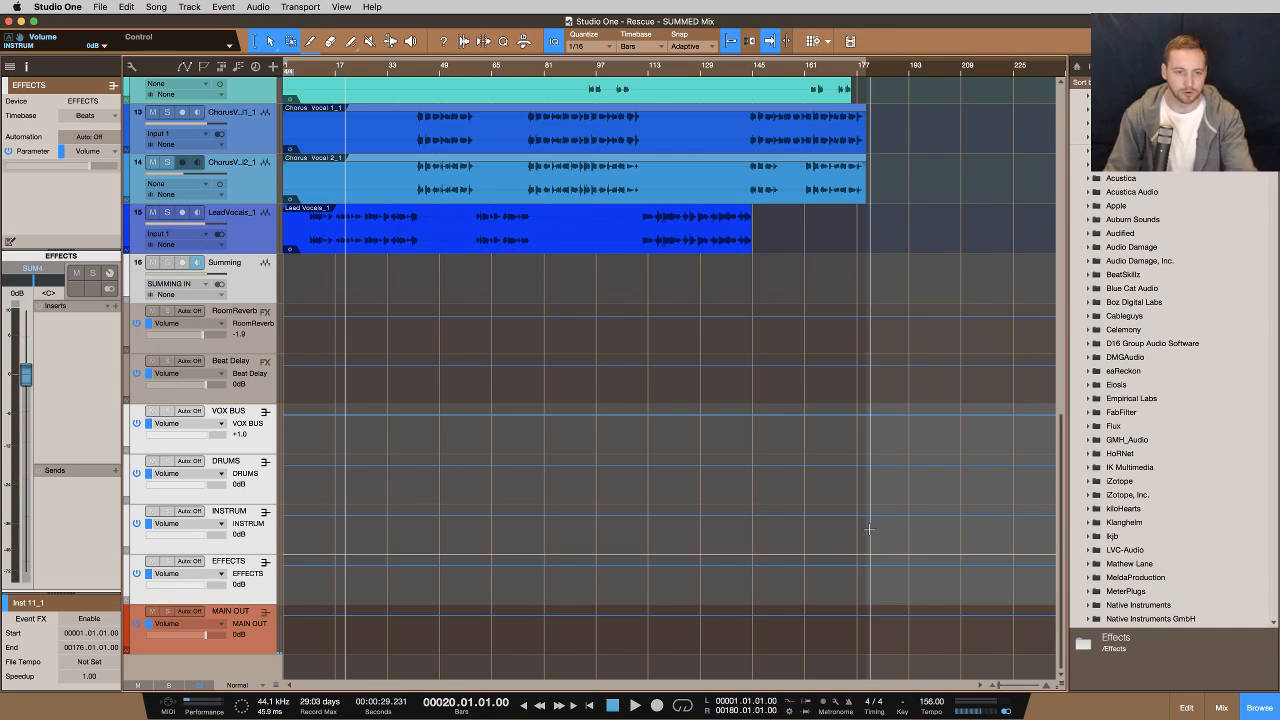
scroll(716, 434, "up", 10)
scroll(203, 298, "down", 8)
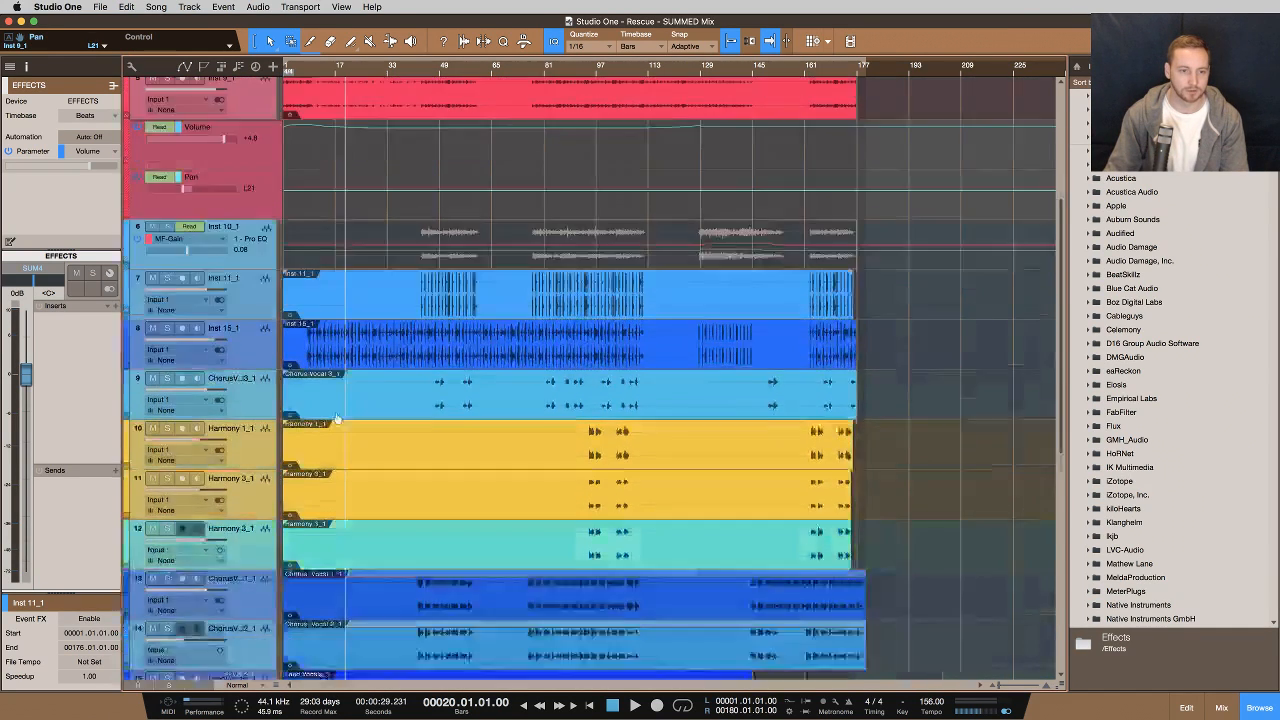
left_click(246, 635)
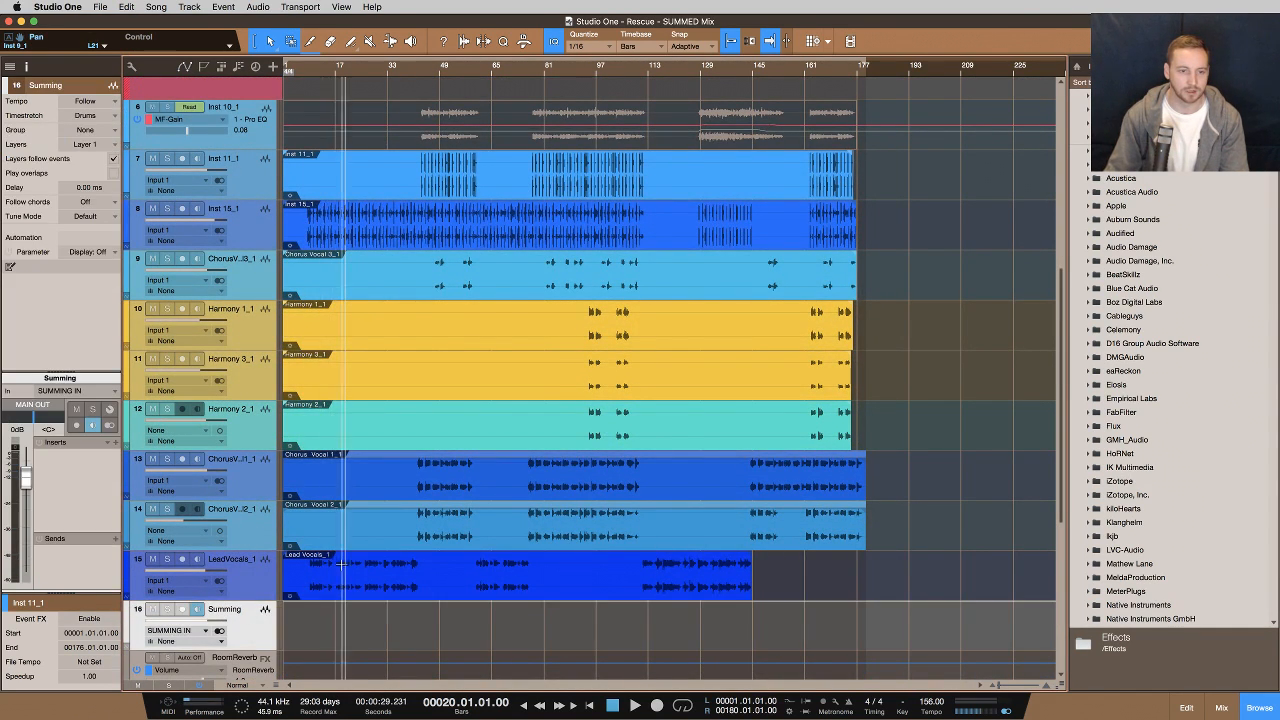
Select the Inst 3_1 and Inst 11_1 tracks to inspect their insert effects
scroll(246, 630, "down", 4)
scroll(397, 416, "up", 10)
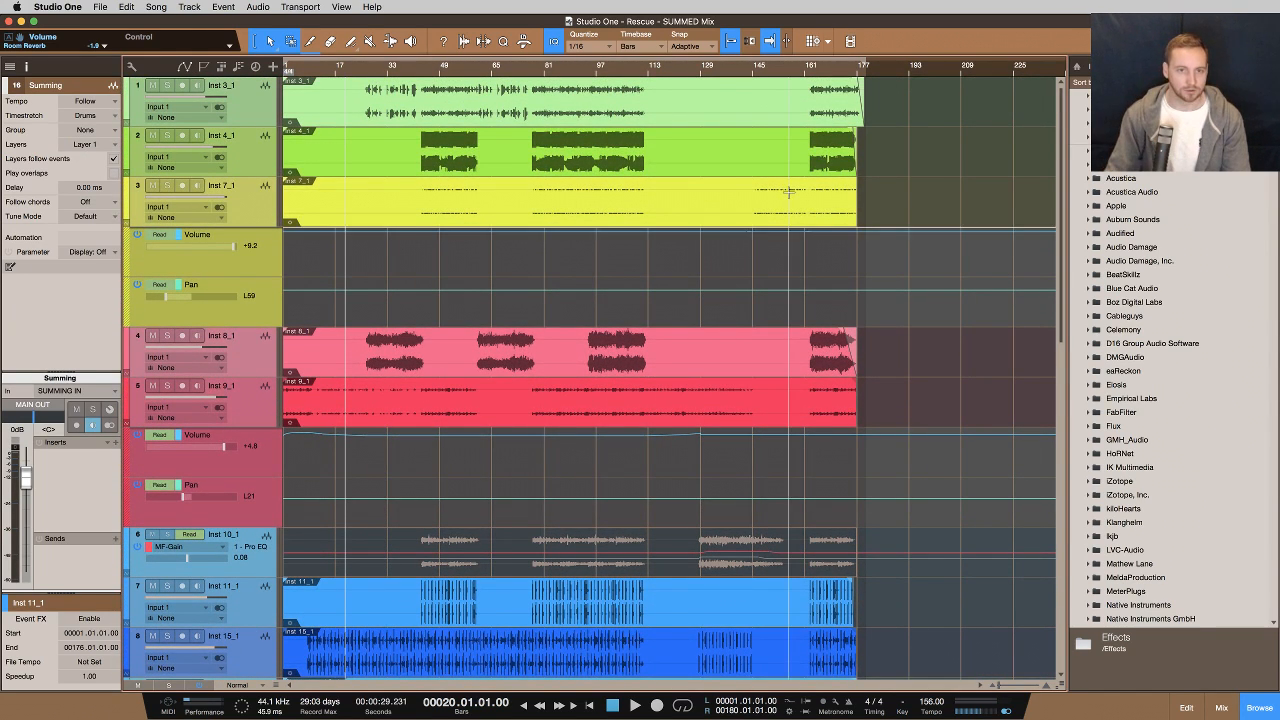
left_click(240, 99)
scroll(238, 308, "down", 4)
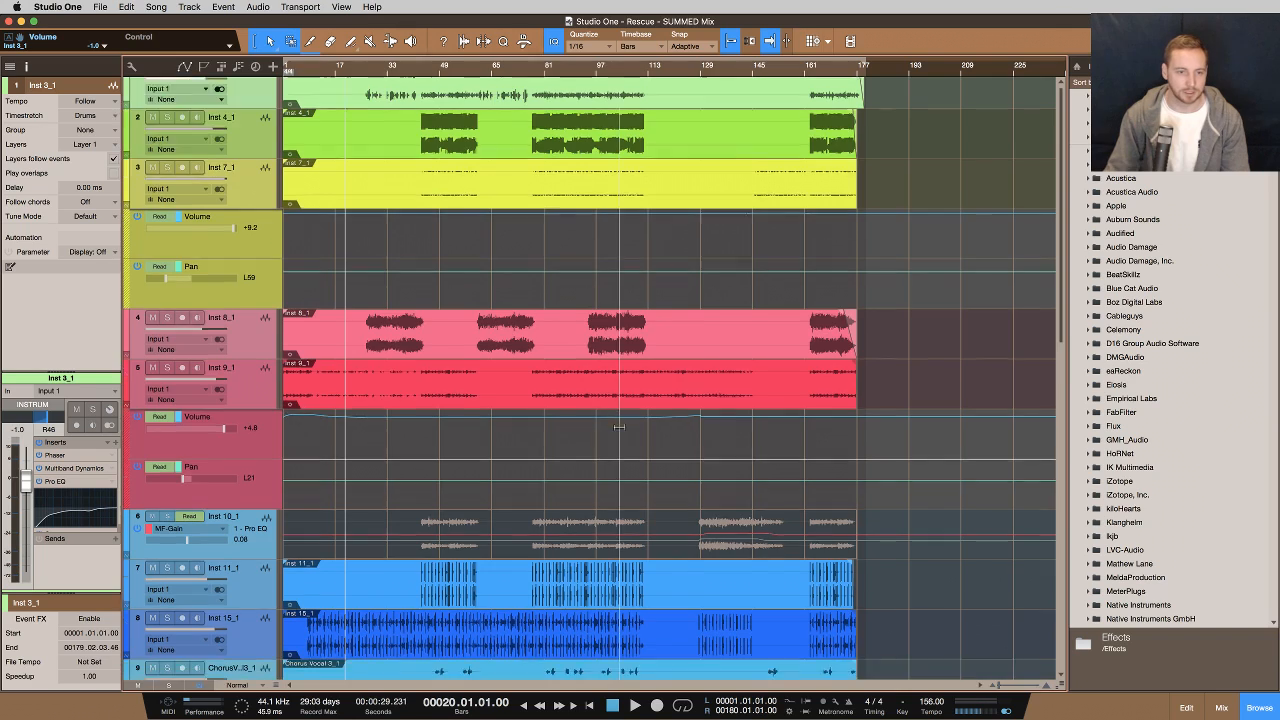
left_click(252, 484)
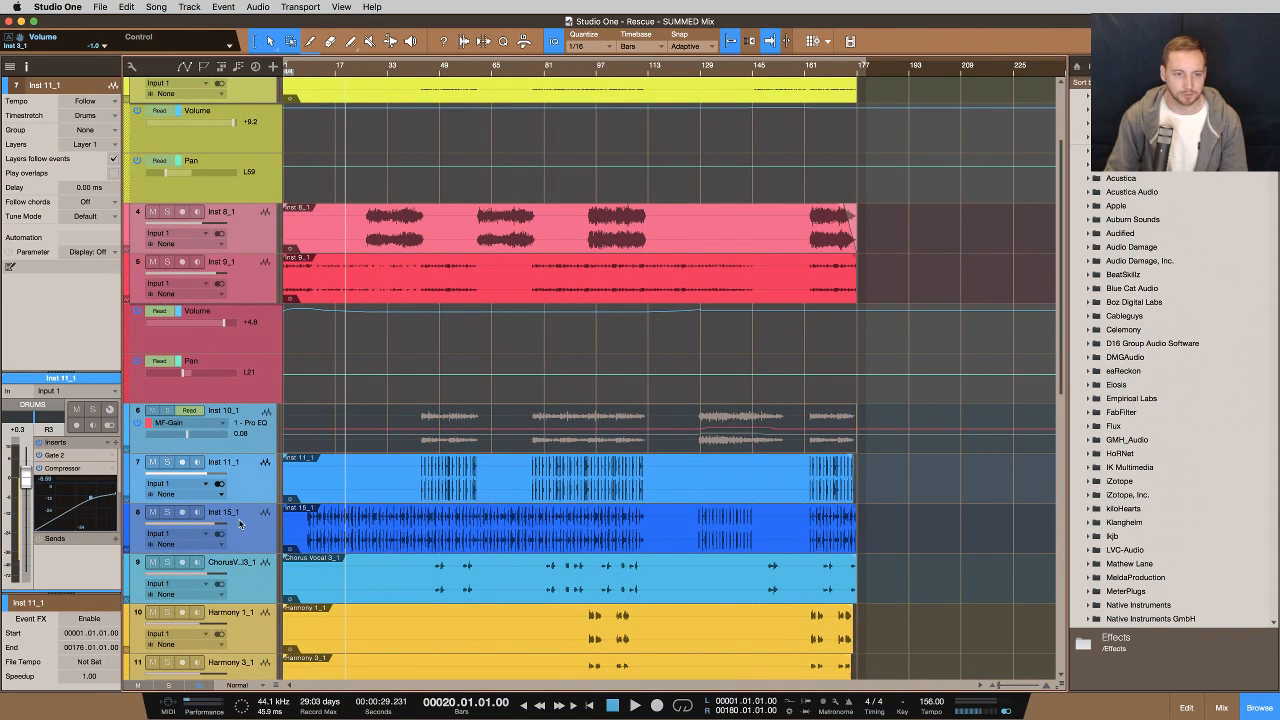
Select the Inst 15_1 track and open its name for renaming
left_click(236, 514)
double_click(230, 513)
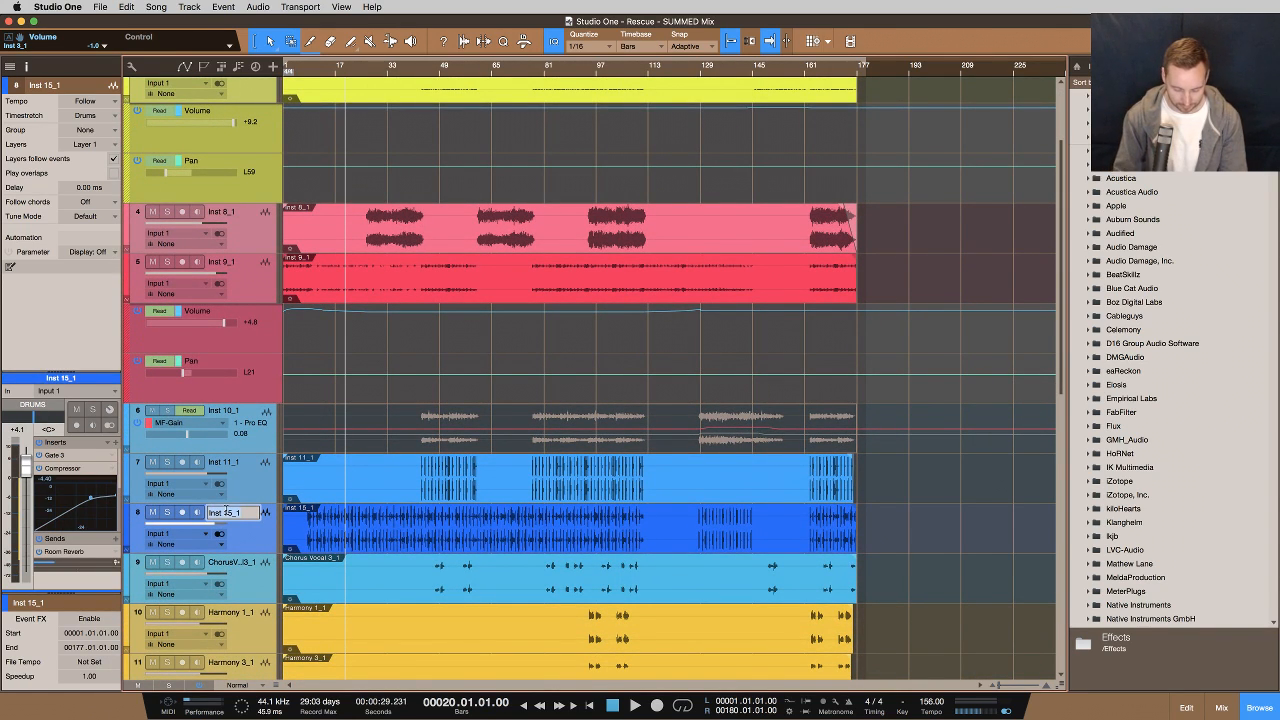